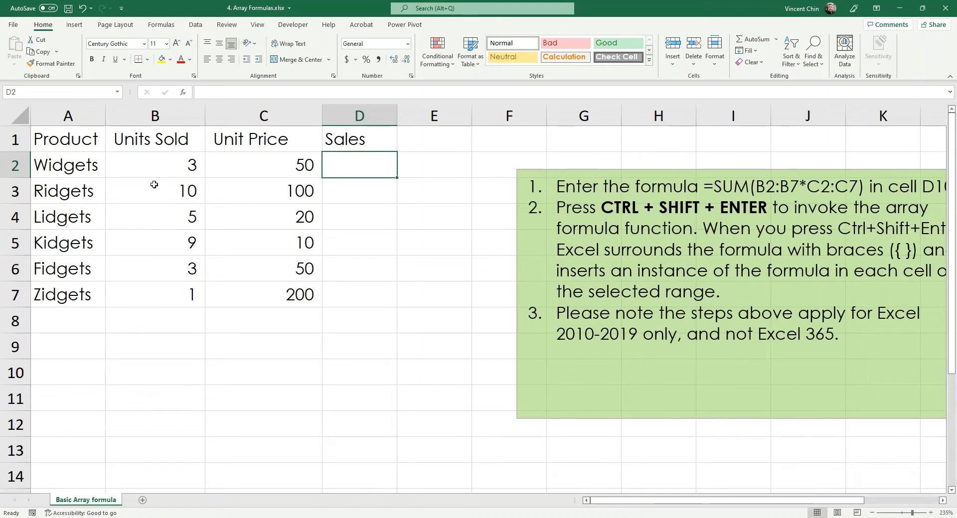
- Calculate the Widgets sales in cell D2 by multiplying units sold by unit price with the formula =B2*C2
{"action": "left_click", "coordinate": [158, 167]}
{"action": "left_click", "coordinate": [279, 175]}
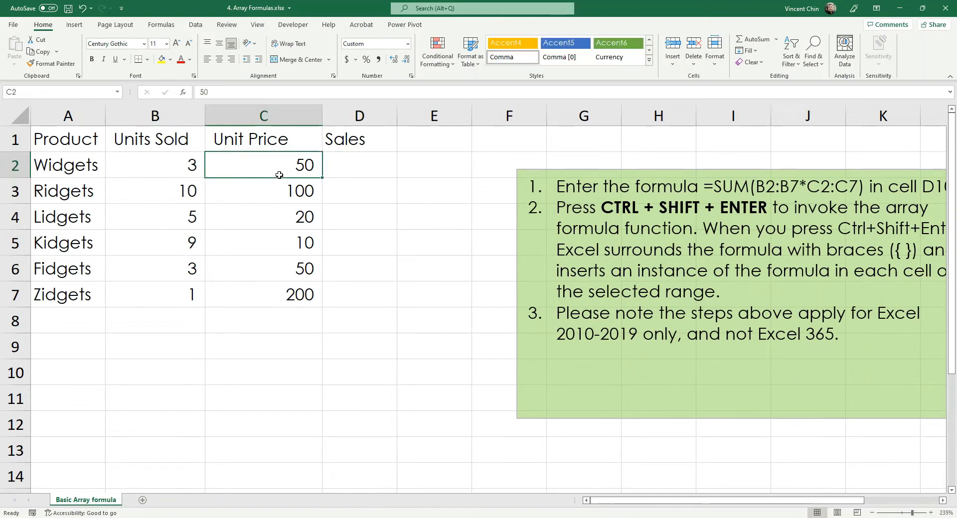
{"action": "left_click", "coordinate": [349, 170]}
{"action": "type", "text": "="}
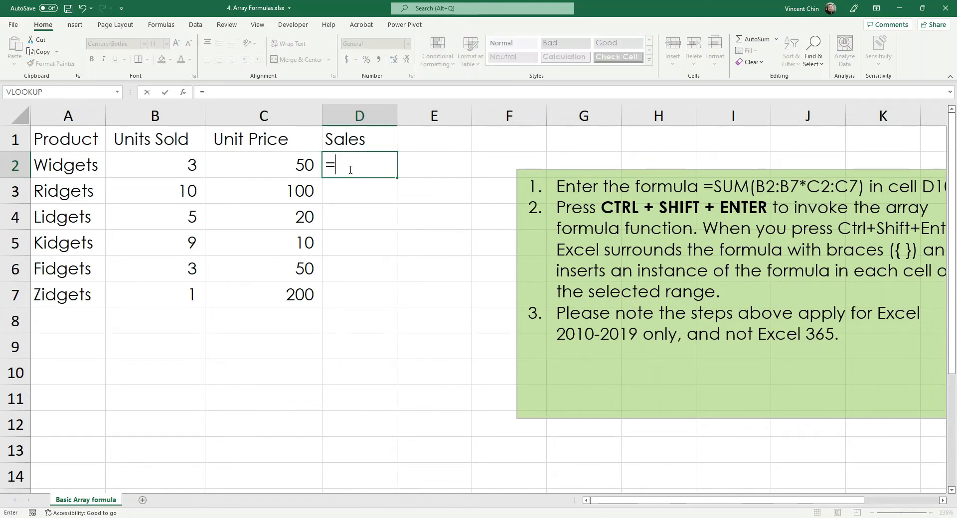
{"action": "left_click", "coordinate": [183, 162]}
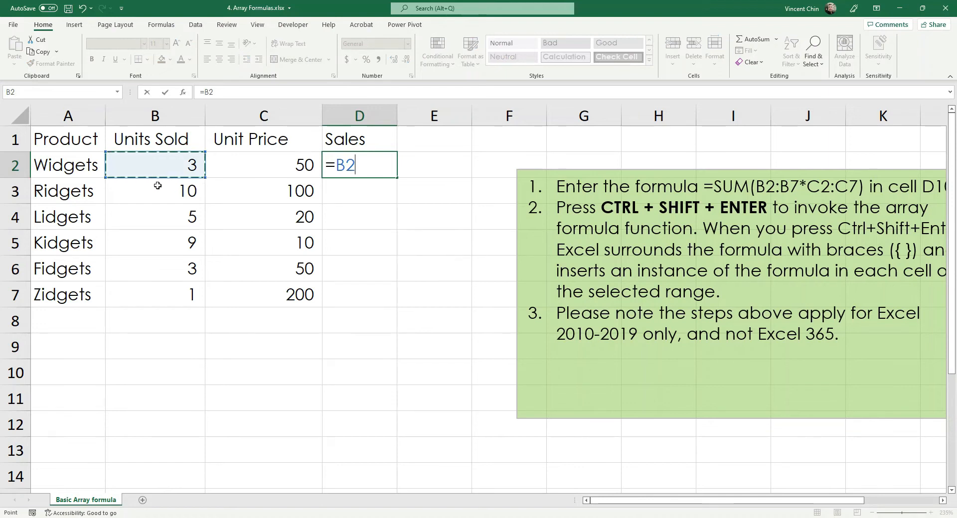
{"action": "type", "text": "*"}
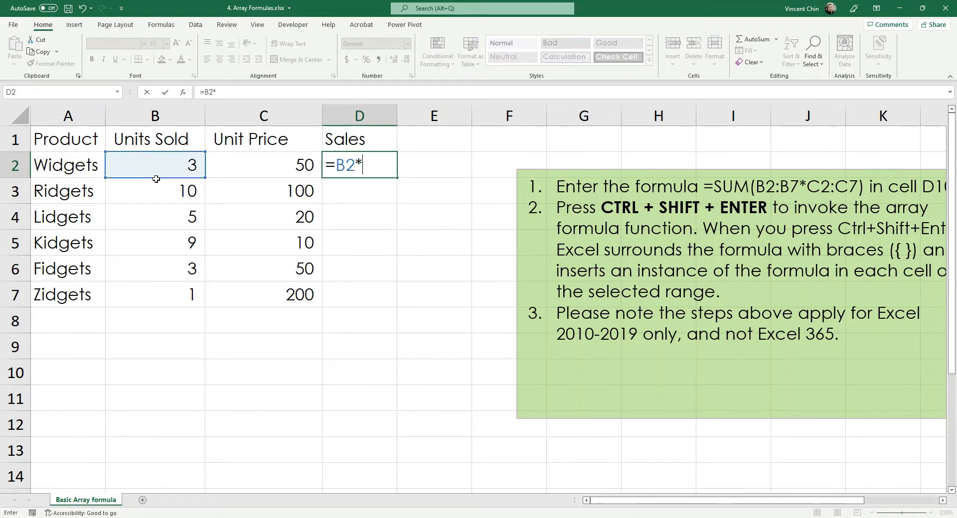
{"action": "left_click", "coordinate": [219, 161]}
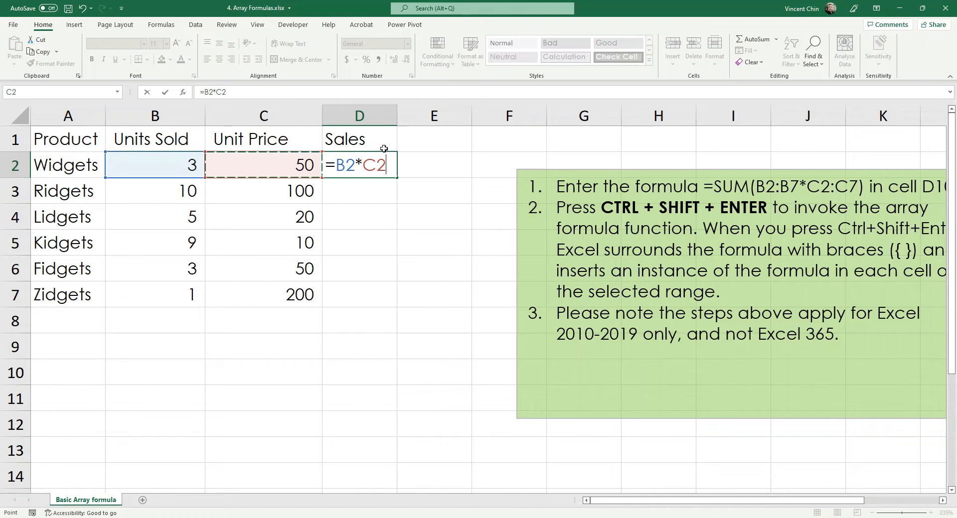
{"action": "key", "text": "Return"}
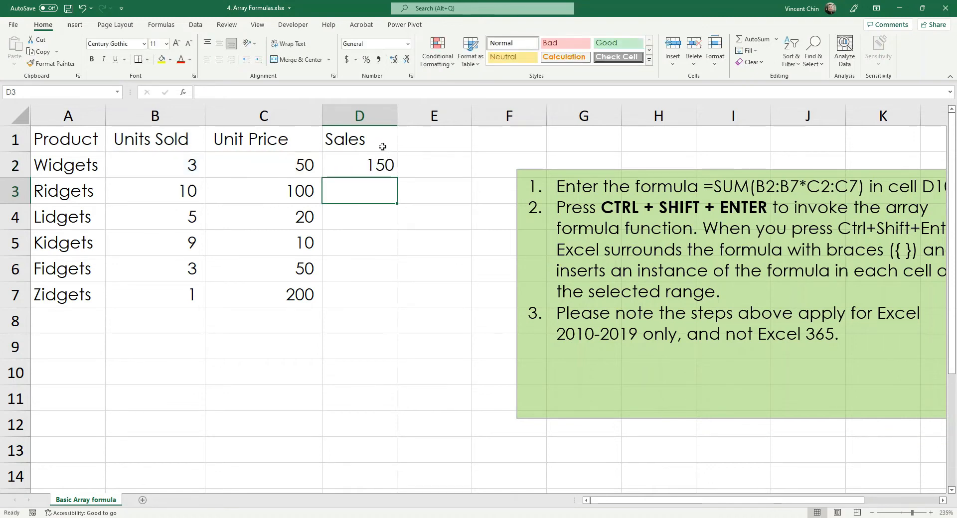
- Try filling the D2 sales formula down through D7, and undo the fill
{"action": "left_click", "coordinate": [365, 160]}
{"action": "left_click_drag", "start_coordinate": [394, 178], "coordinate": [371, 304]}
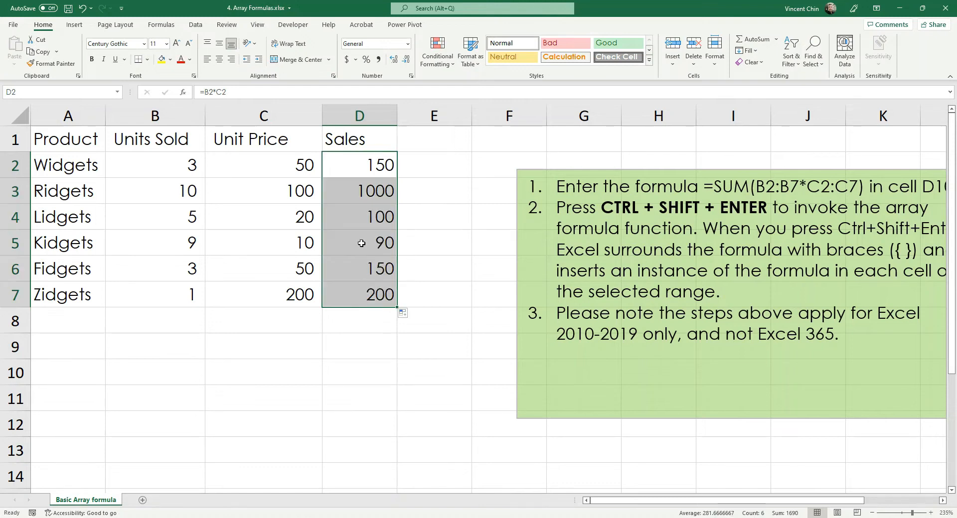
{"action": "key", "text": "ctrl+z"}
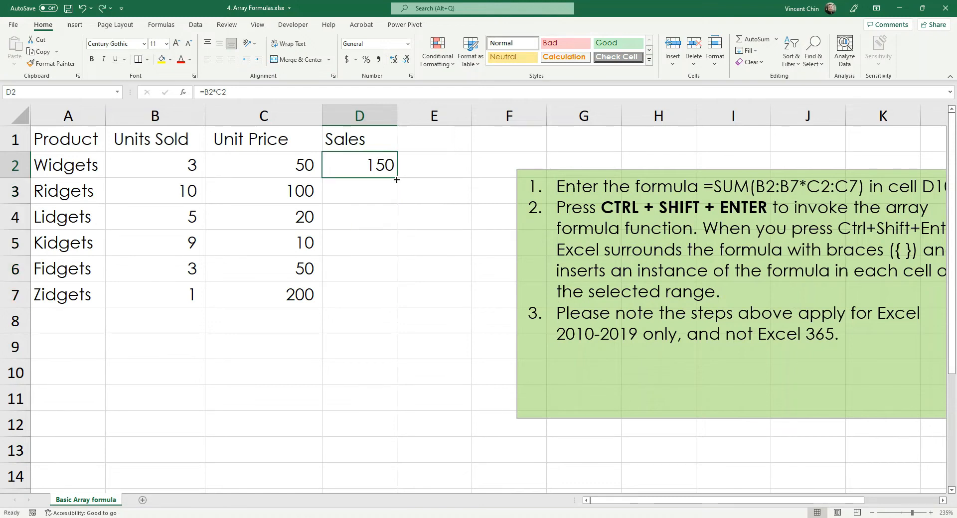
{"action": "left_click_drag", "start_coordinate": [397, 177], "coordinate": [394, 305]}
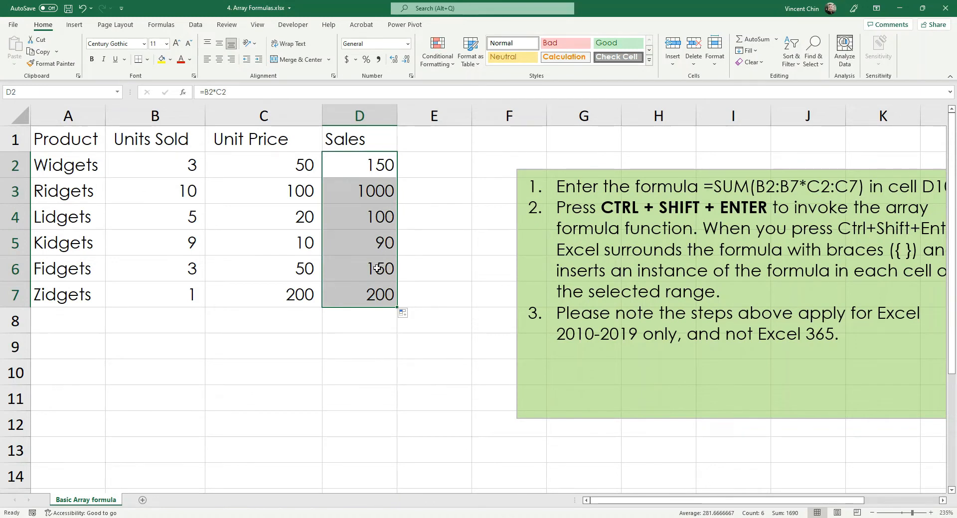
{"action": "left_click_drag", "start_coordinate": [332, 309], "coordinate": [380, 311]}
{"action": "mouse_move", "coordinate": [278, 317]}
{"action": "left_mouse_down"}
{"action": "mouse_move", "coordinate": [304, 318]}
{"action": "mouse_move", "coordinate": [317, 340]}
{"action": "left_mouse_up"}
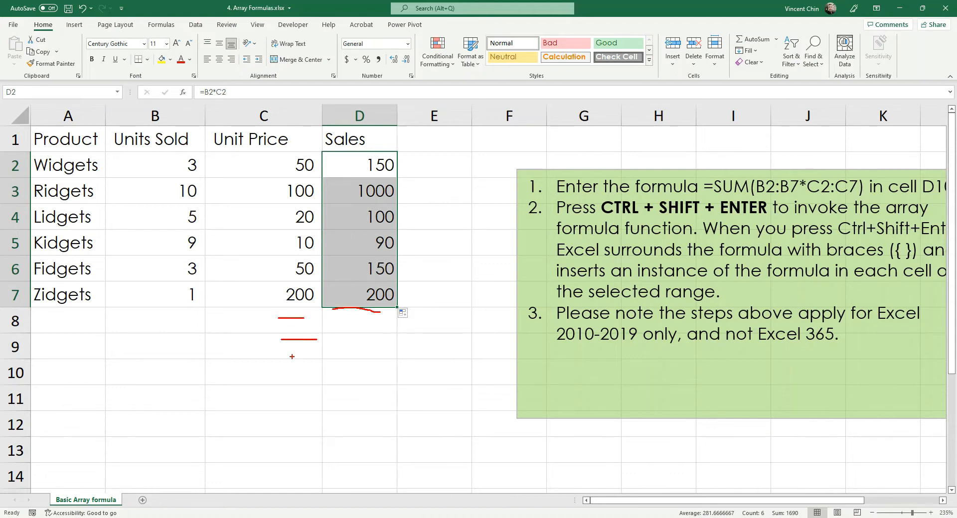
{"action": "mouse_move", "coordinate": [290, 310]}
{"action": "left_mouse_down"}
{"action": "mouse_move", "coordinate": [319, 311]}
{"action": "mouse_move", "coordinate": [281, 306]}
{"action": "mouse_move", "coordinate": [328, 311]}
{"action": "left_mouse_up"}
{"action": "left_click_drag", "start_coordinate": [252, 161], "coordinate": [327, 316]}
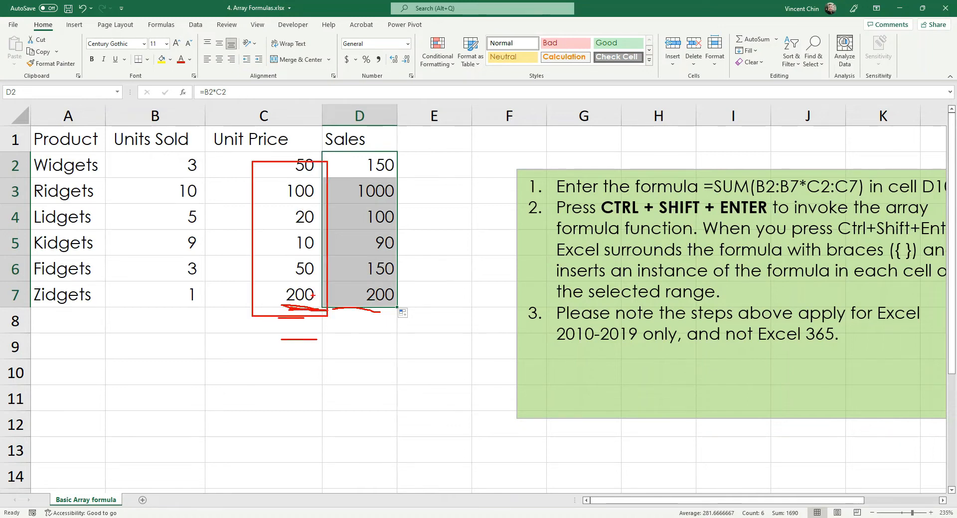
{"action": "key", "text": "Escape"}
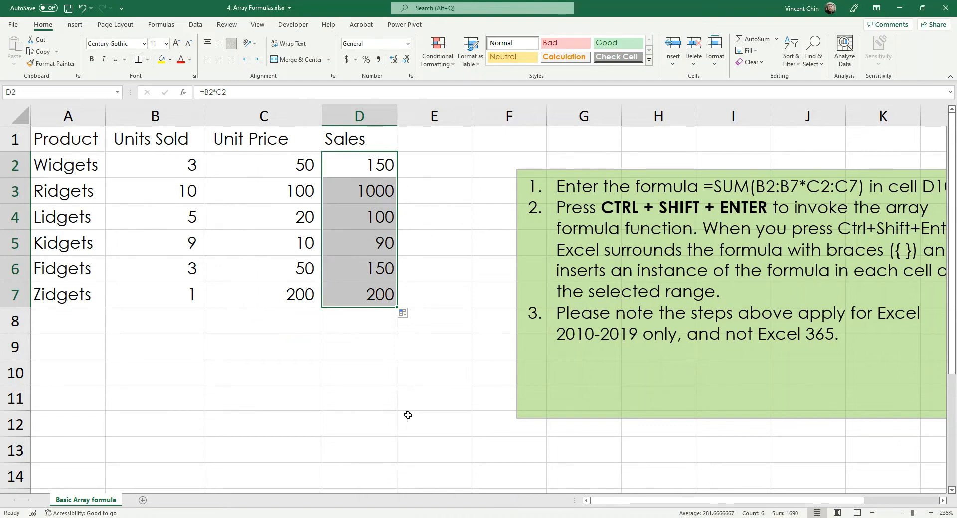
{"action": "key", "text": "ctrl+z"}
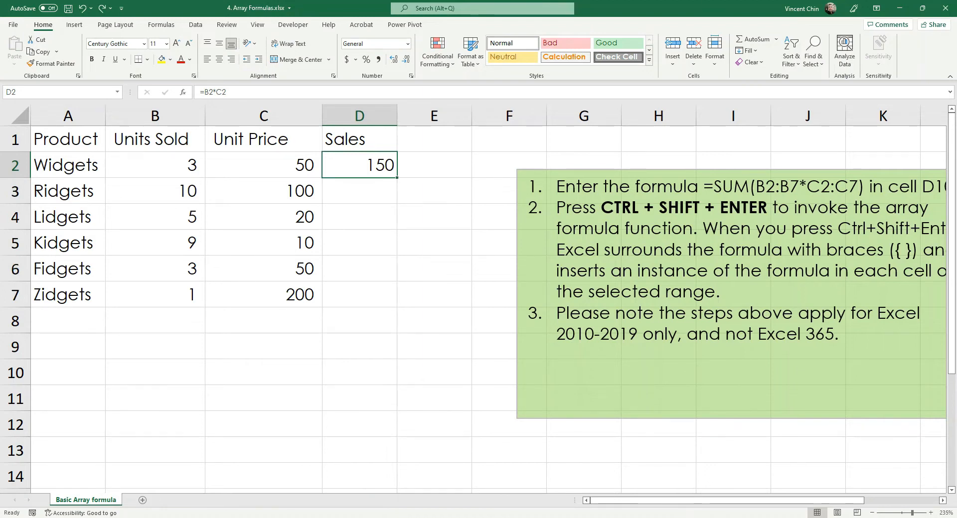
- Switch to notes.txt in Notepad, add the line "CTRL + Z/Y" below FORMULATEXT, and save the file
{"action": "left_click", "coordinate": [239, 517]}
{"action": "left_click", "coordinate": [451, 391]}
{"action": "left_click", "coordinate": [440, 372]}
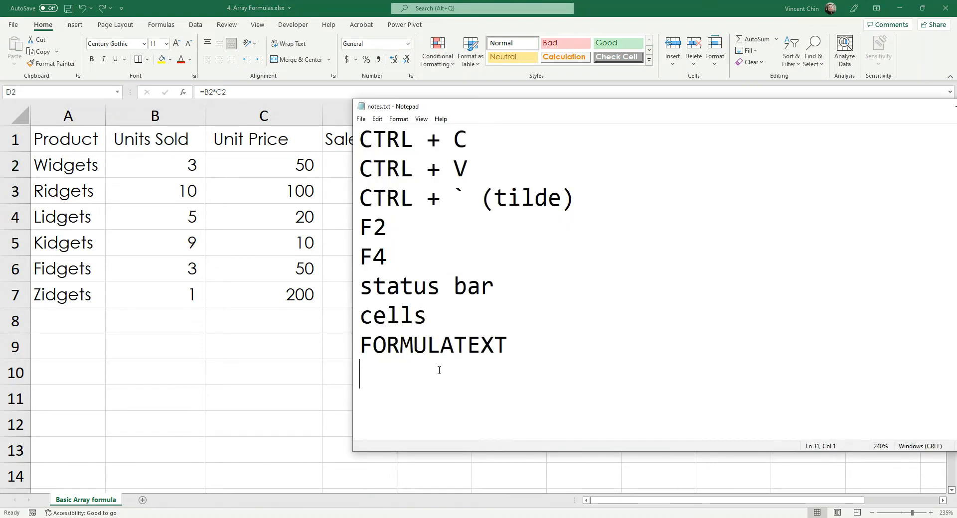
{"action": "type", "text": "CTR"}
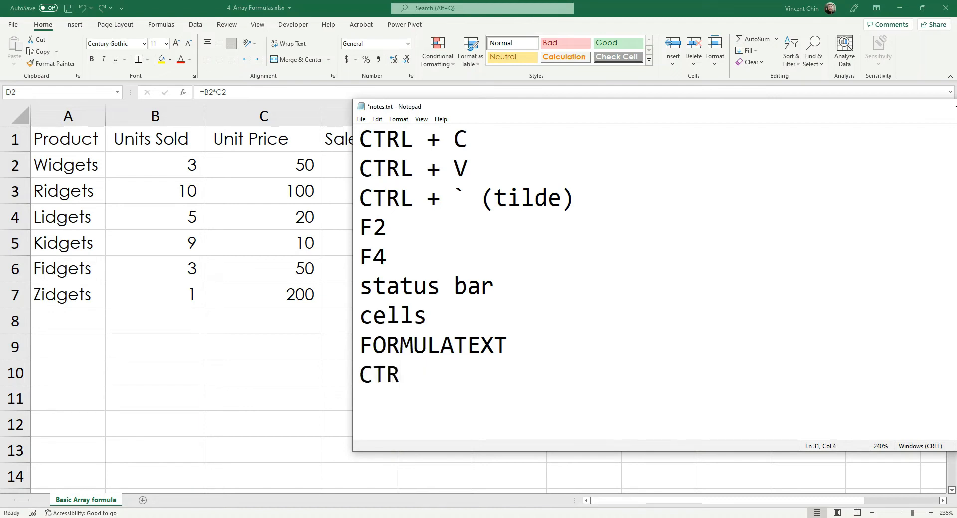
{"action": "type", "text": "L + Z"}
{"action": "key", "text": "ctrl+s"}
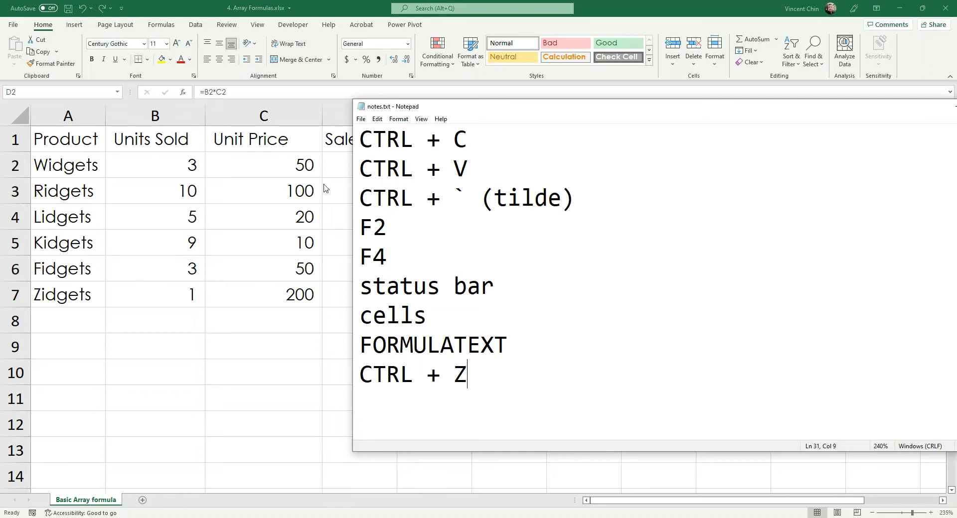
{"action": "type", "text": "/Y"}
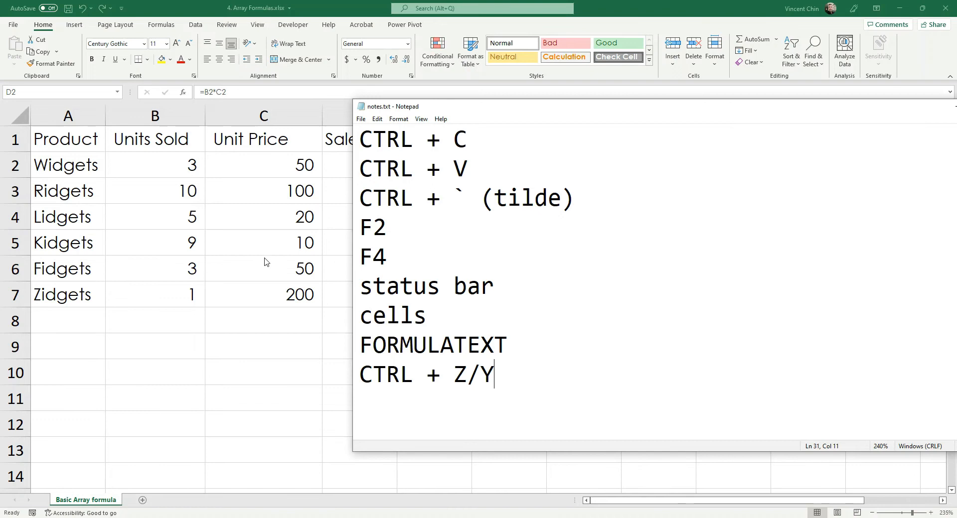
- Switch back to the Excel workbook and fill the sales formula from D2 down through D7
{"action": "key", "text": "alt+Tab"}
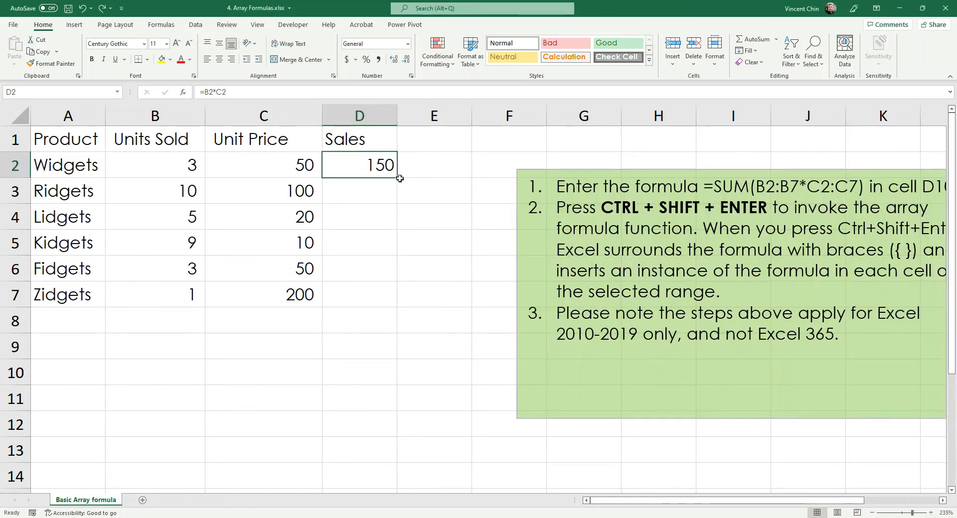
{"action": "left_click_drag", "start_coordinate": [398, 178], "coordinate": [396, 301]}
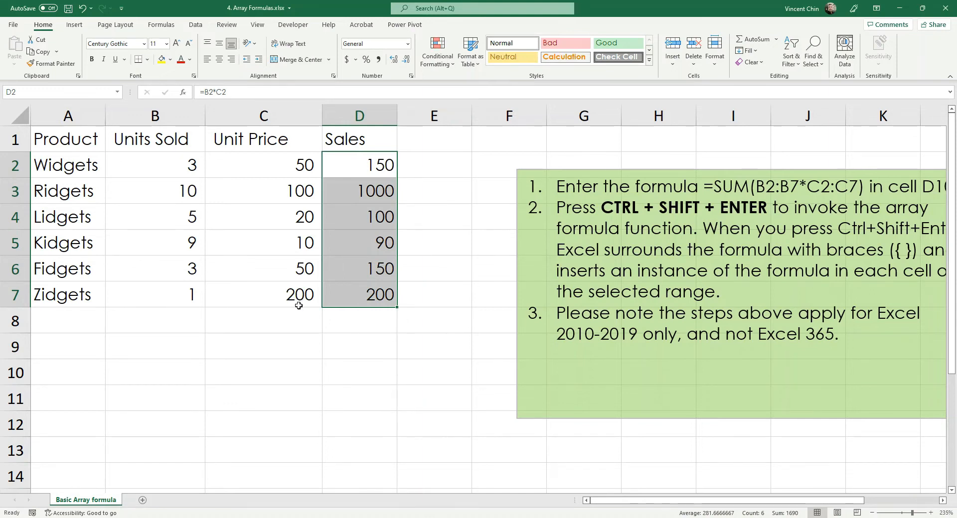
{"action": "scroll", "coordinate": [260, 311], "scroll_direction": "down", "scroll_amount": 2}
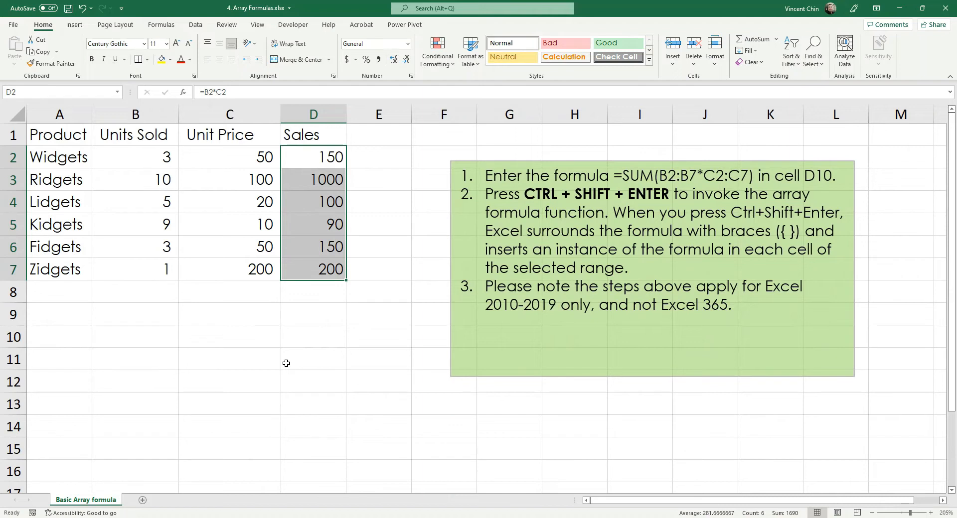
- Total the Sales column in cell D8 with =SUM(D2:D7) and save the workbook
{"action": "left_click", "coordinate": [309, 297]}
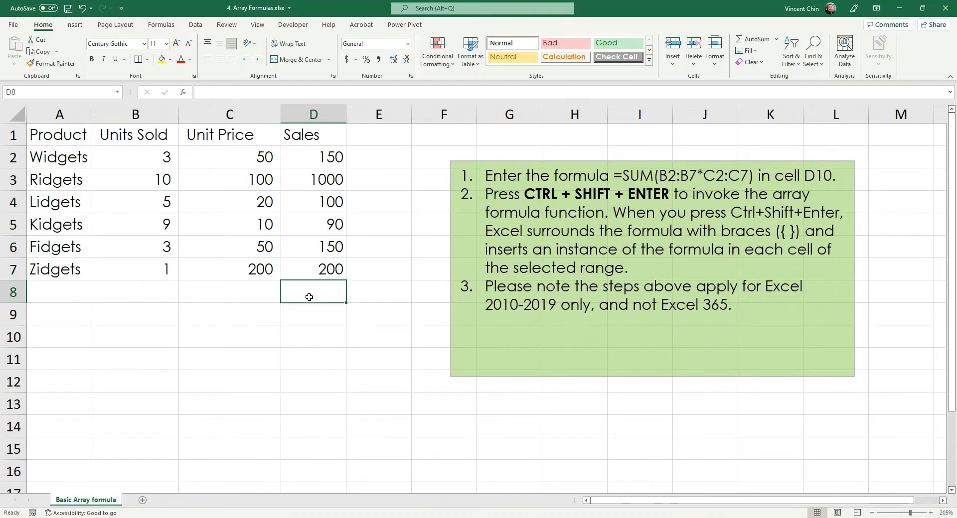
{"action": "type", "text": "=sum"}
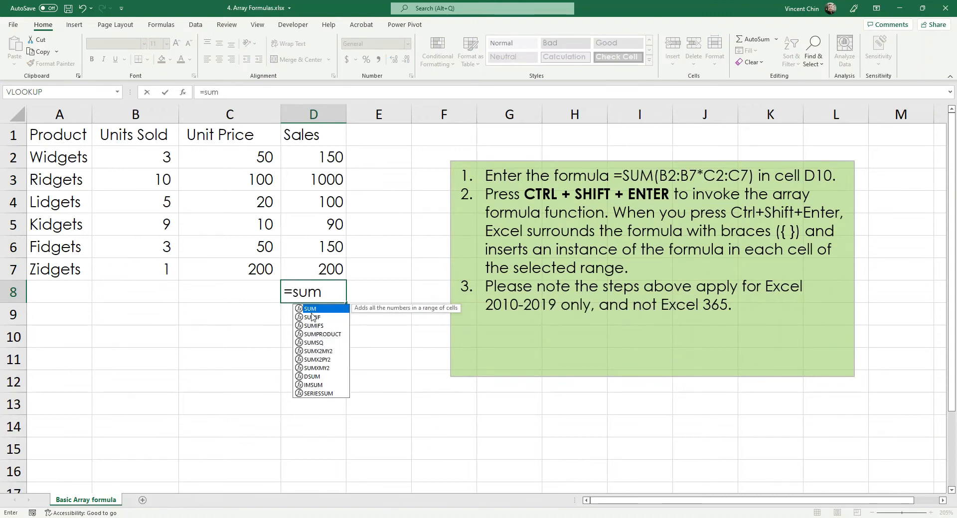
{"action": "key", "text": "Tab"}
{"action": "left_click_drag", "start_coordinate": [322, 148], "coordinate": [322, 274]}
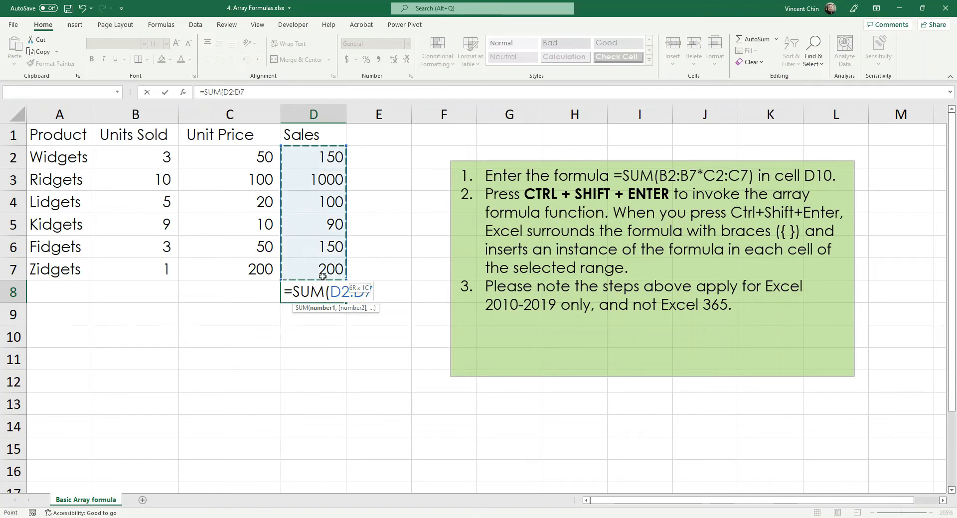
{"action": "key", "text": "Return"}
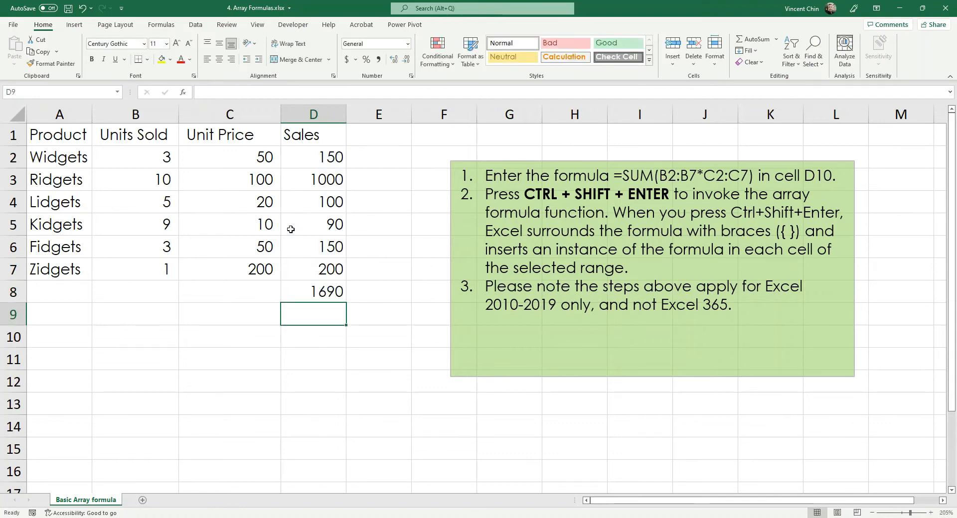
{"action": "left_click", "coordinate": [327, 296]}
{"action": "key", "text": "ctrl+s"}
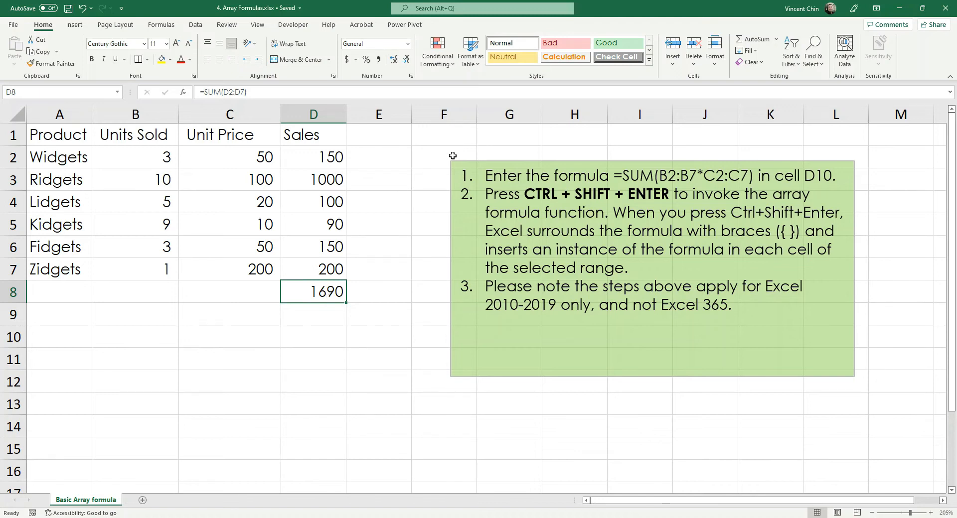
- Move the green instruction text box farther from the data table, so that it starts in about column I
{"action": "left_click", "coordinate": [507, 159]}
{"action": "left_click_drag", "start_coordinate": [508, 159], "coordinate": [684, 138]}
{"action": "left_click", "coordinate": [444, 280]}
{"action": "left_click_drag", "start_coordinate": [444, 281], "coordinate": [445, 277]}
{"action": "scroll", "coordinate": [467, 306], "scroll_direction": "down", "scroll_amount": 2}
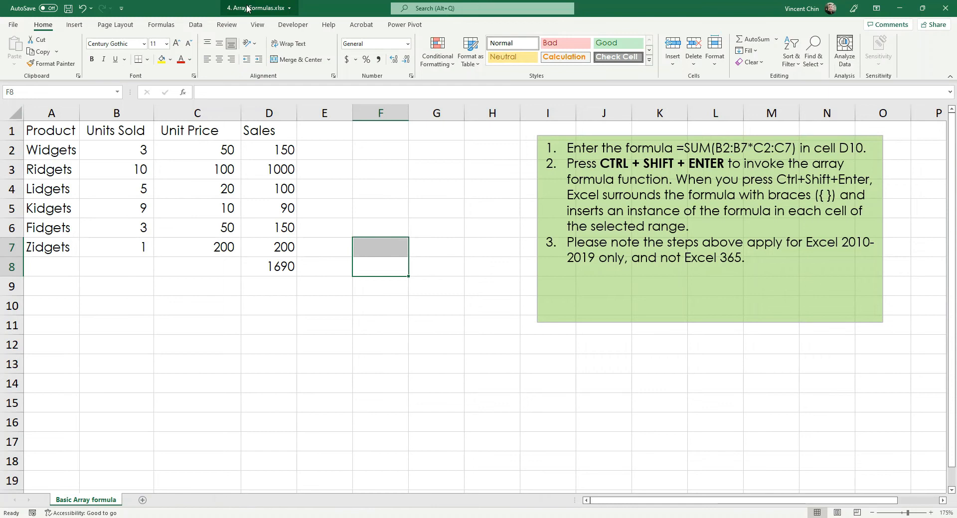
{"action": "key", "text": "ctrl+1"}
{"action": "left_click", "coordinate": [237, 16]}
{"action": "left_click_drag", "start_coordinate": [222, 33], "coordinate": [320, 28]}
{"action": "key", "text": "Escape"}
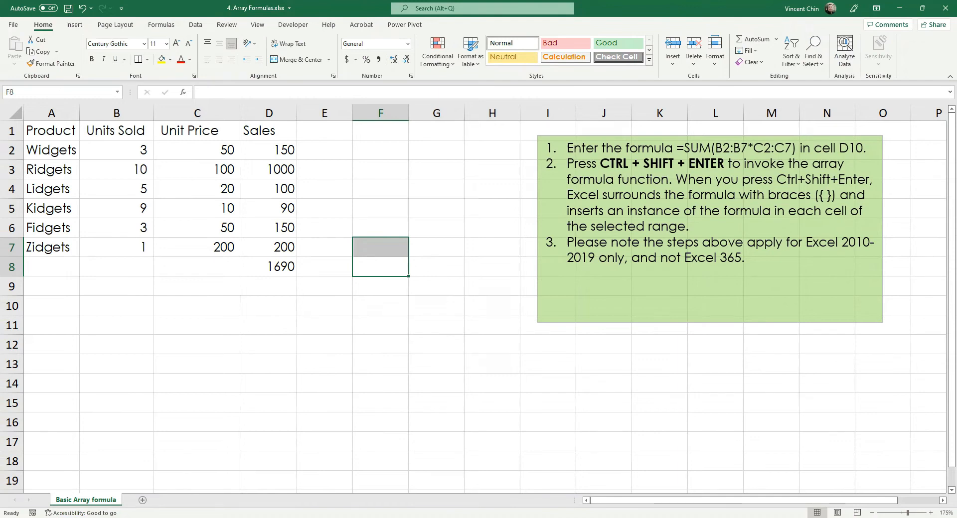
- Switch to notes.txt in Notepad, add the line "Sept 2018" below "CTRL + Z/Y", and save the file
{"action": "key", "text": "alt+Tab"}
{"action": "left_click", "coordinate": [494, 341]}
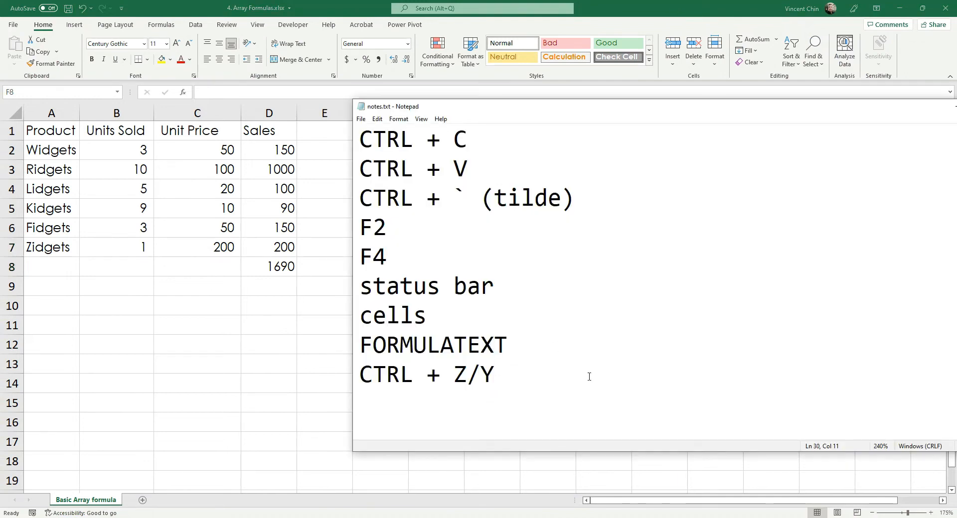
{"action": "key", "text": "Return"}
{"action": "key", "text": "Return"}
{"action": "key", "text": "Return"}
{"action": "key", "text": "Return"}
{"action": "key", "text": "Return"}
{"action": "key", "text": "Up"}
{"action": "key", "text": "Up"}
{"action": "key", "text": "Up"}
{"action": "key", "text": "Up"}
{"action": "type", "text": "Sept 2018"}
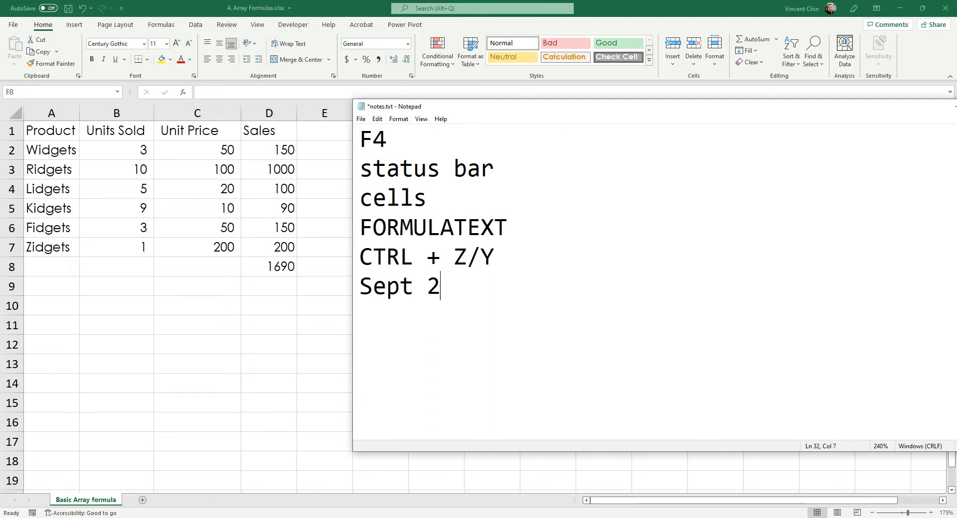
{"action": "key", "text": "ctrl+s"}
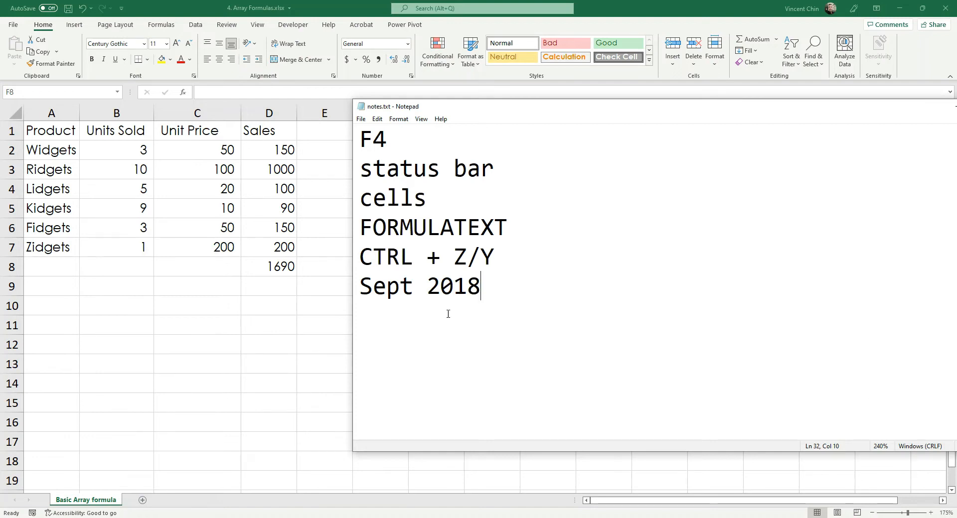
{"action": "left_click_drag", "start_coordinate": [482, 307], "coordinate": [294, 272]}
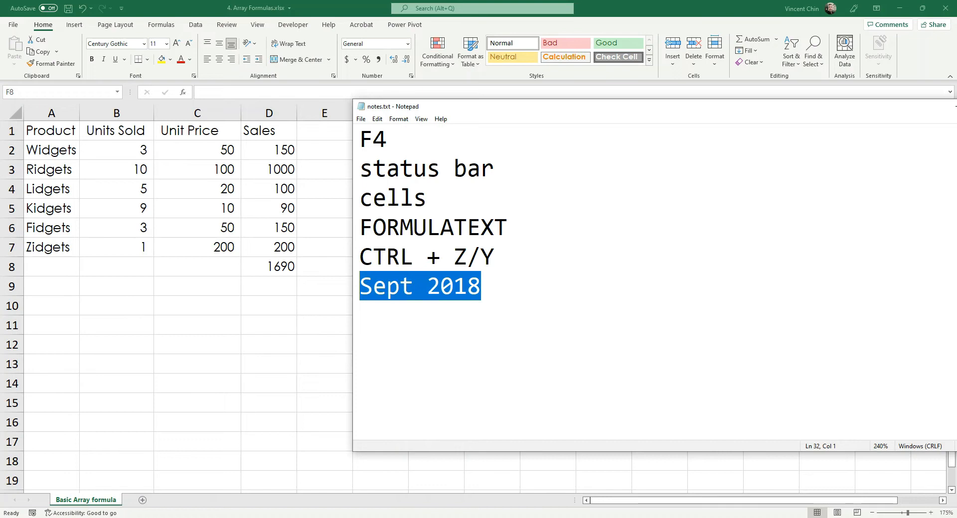
{"action": "key", "text": "alt+Tab"}
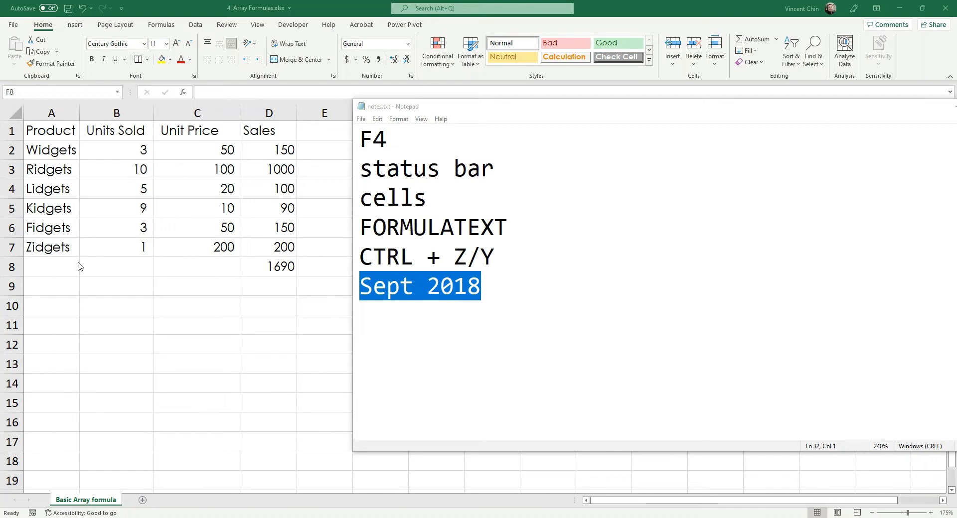
{"action": "double_click", "coordinate": [439, 294]}
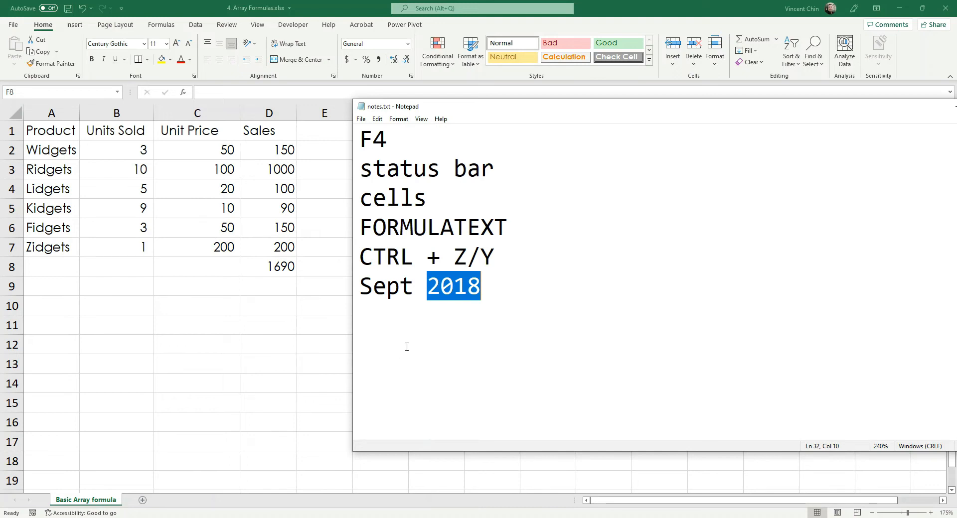
{"action": "left_click", "coordinate": [423, 339]}
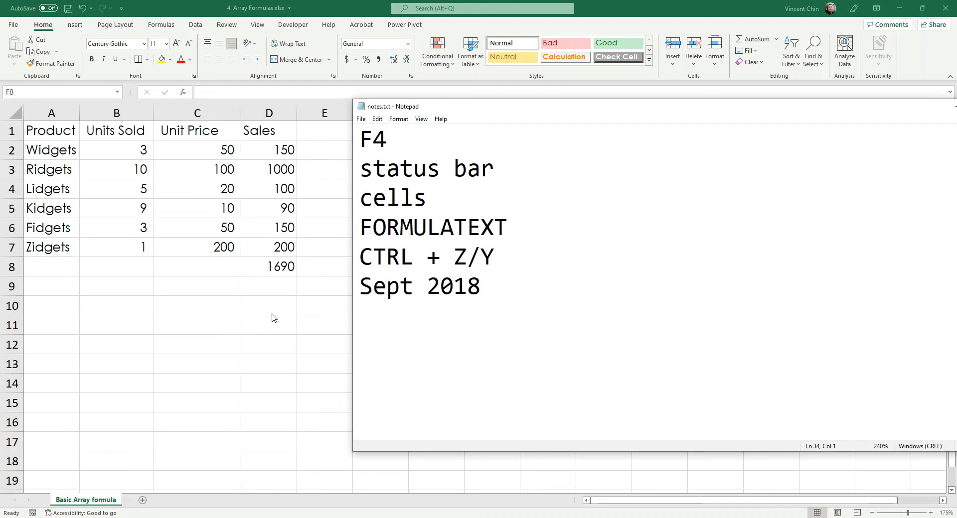
- Return to the Excel workbook and select cell E10
{"action": "key", "text": "alt+Tab"}
{"action": "left_click", "coordinate": [313, 312]}
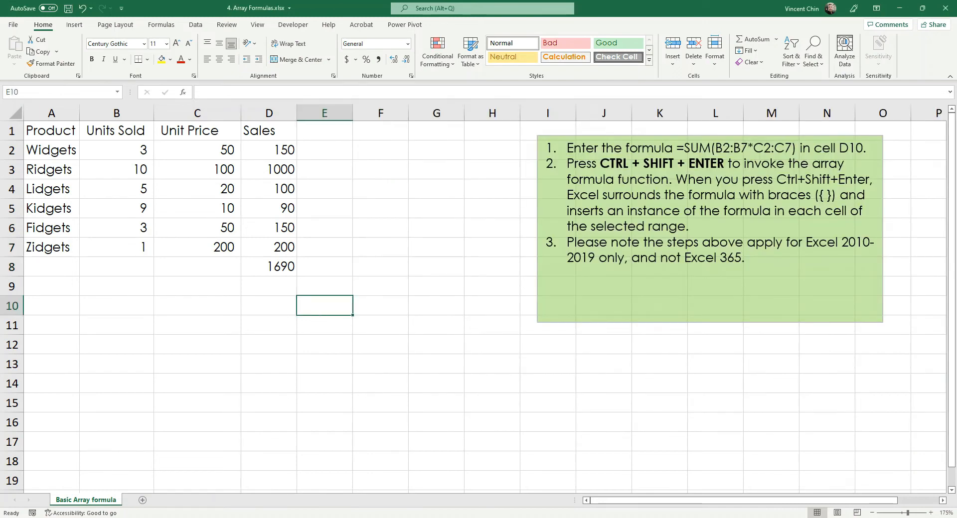
- Switch to notes.txt in Notepad, copy the line "=f( , , , )", and paste it below "Sept 2018"
{"action": "key", "text": "alt+Tab"}
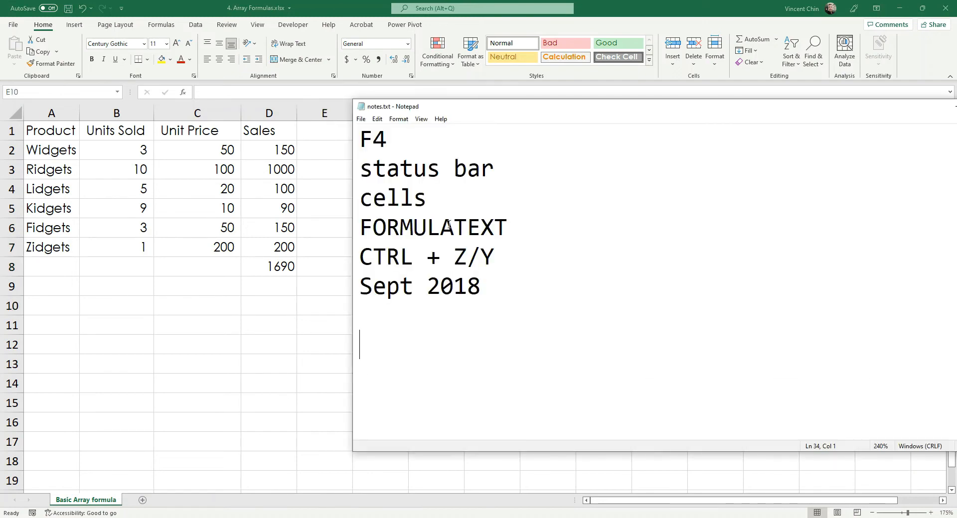
{"action": "scroll", "coordinate": [467, 281], "scroll_direction": "up", "scroll_amount": 4}
{"action": "scroll", "coordinate": [468, 281], "scroll_direction": "up", "scroll_amount": 1}
{"action": "scroll", "coordinate": [471, 292], "scroll_direction": "down", "scroll_amount": 2}
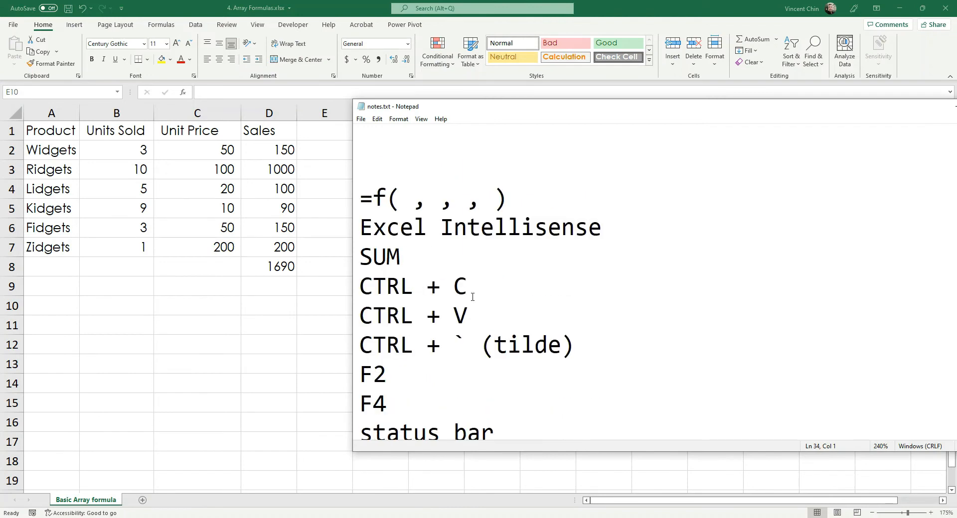
{"action": "left_click_drag", "start_coordinate": [555, 196], "coordinate": [360, 199]}
{"action": "key", "text": "ctrl+c"}
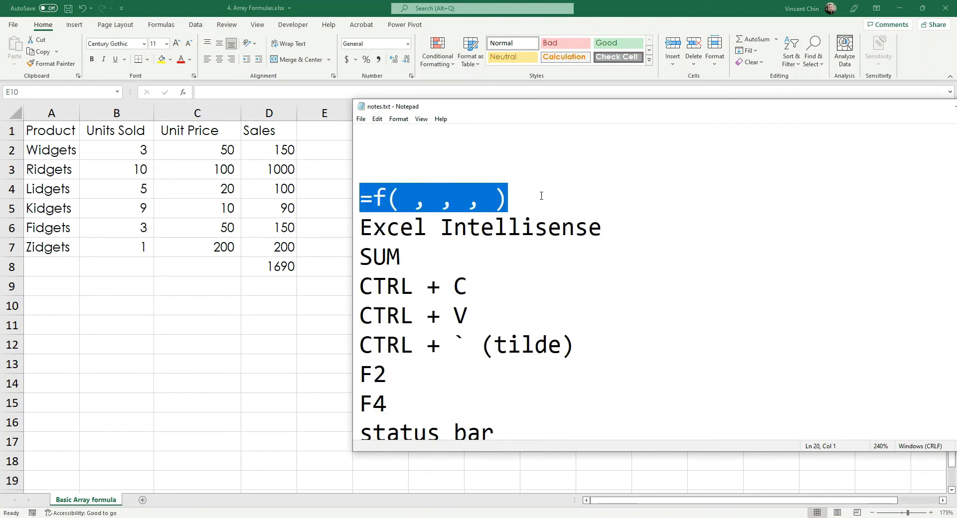
{"action": "scroll", "coordinate": [526, 198], "scroll_direction": "down", "scroll_amount": 2}
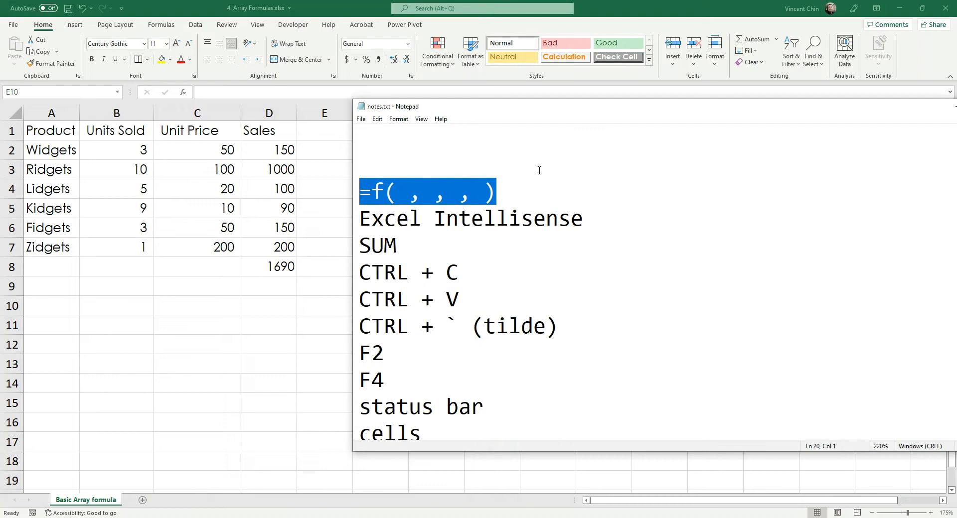
{"action": "scroll", "coordinate": [439, 374], "scroll_direction": "down", "scroll_amount": 3}
{"action": "left_click", "coordinate": [408, 308]}
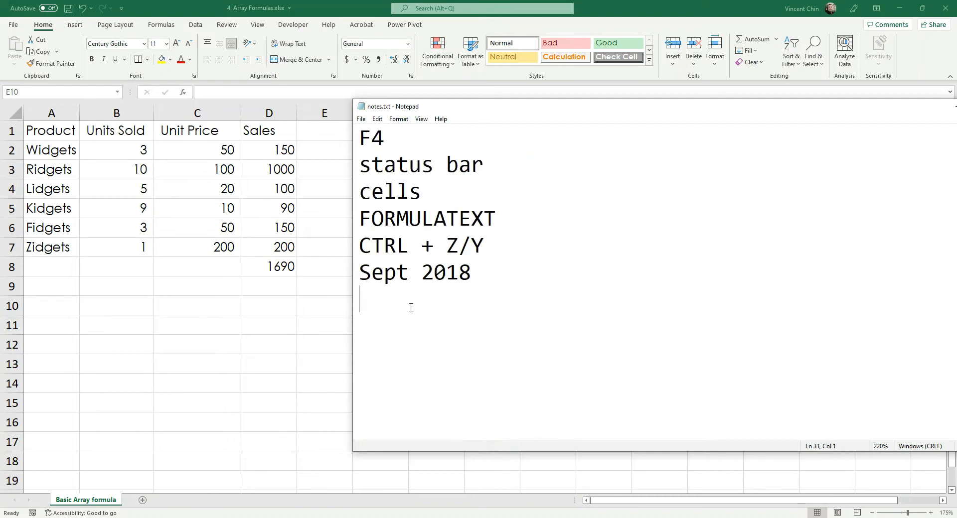
{"action": "key", "text": "ctrl+v"}
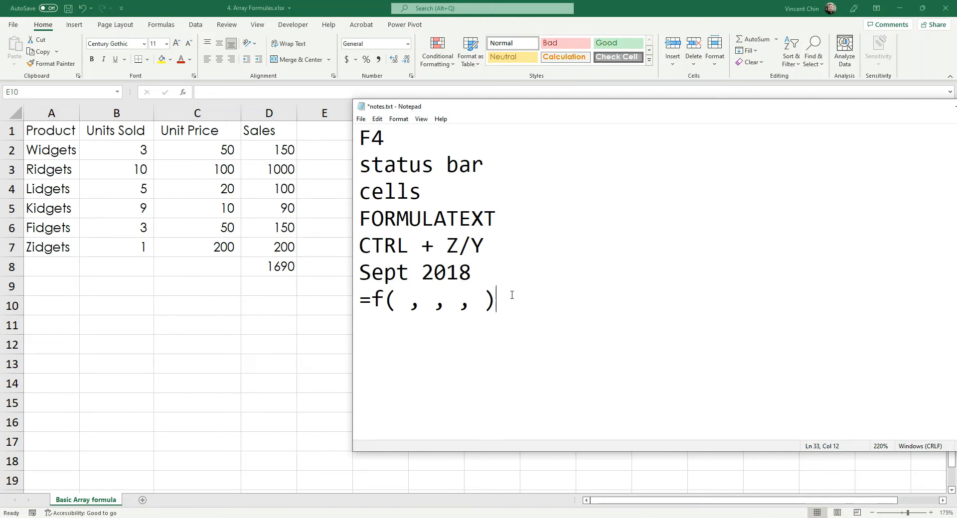
- Enclose the pasted function pattern in curly braces so that the line reads "{=f( , , , )}"
{"action": "type", "text": "|"}
{"action": "key", "text": "BackSpace"}
{"action": "key", "text": "BackSpace"}
{"action": "type", "text": "}"}
{"action": "key", "text": "BackSpace"}
{"action": "key", "text": "ctrl+z"}
{"action": "key", "text": "ctrl+z"}
{"action": "key", "text": "ctrl+z"}
{"action": "key", "text": "ctrl+z"}
{"action": "key", "text": "ctrl+z"}
{"action": "key", "text": "ctrl+z"}
{"action": "key", "text": "ctrl+z"}
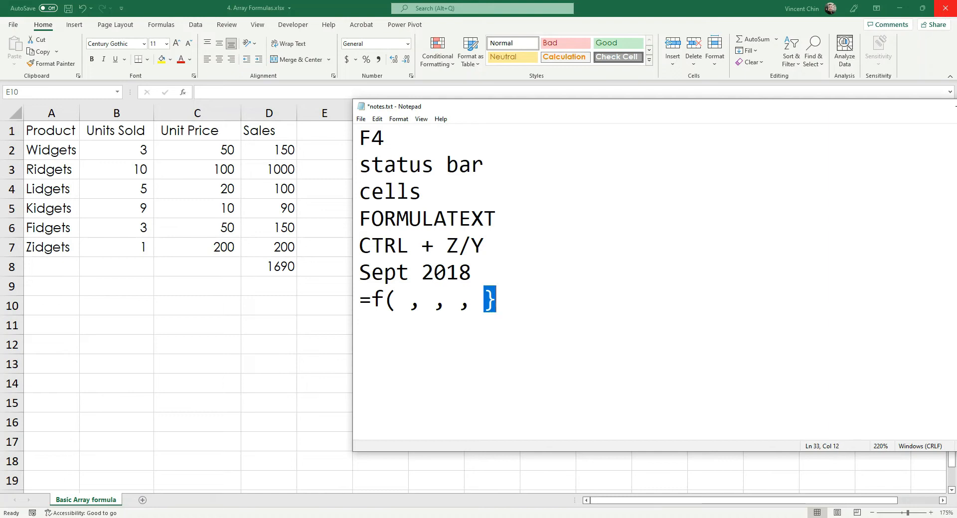
{"action": "type", "text": ")}"}
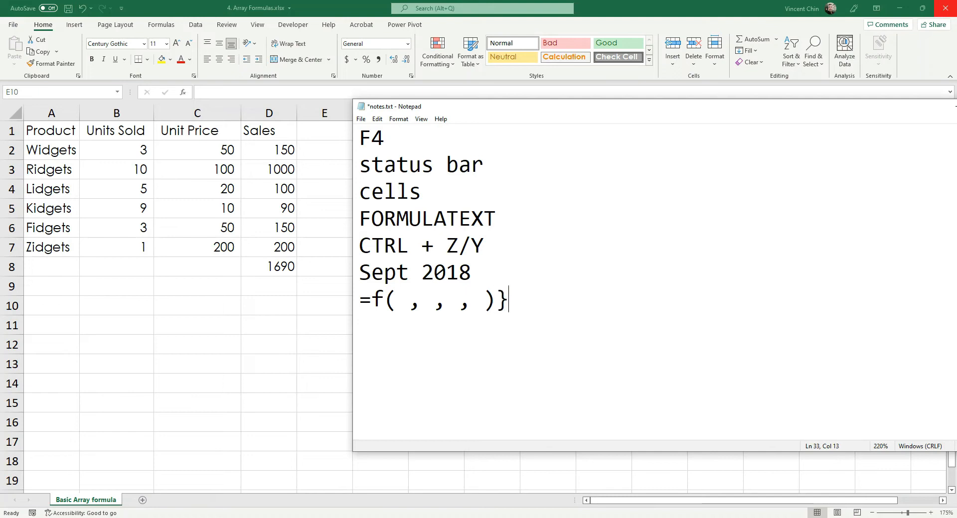
{"action": "left_click", "coordinate": [356, 299]}
{"action": "type", "text": "{"}
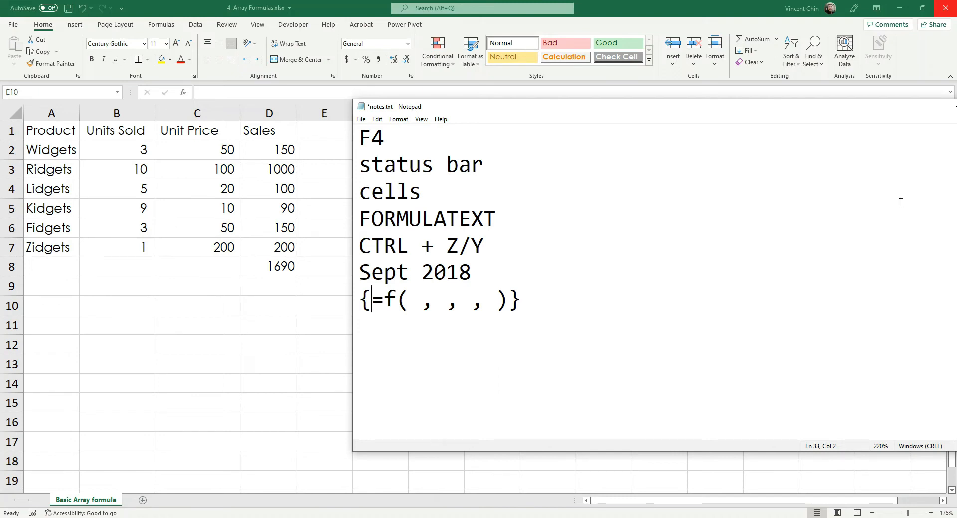
- Highlight the inner formula and each curly brace of the new line in turn, and save notes.txt
{"action": "left_click_drag", "start_coordinate": [375, 301], "coordinate": [513, 297]}
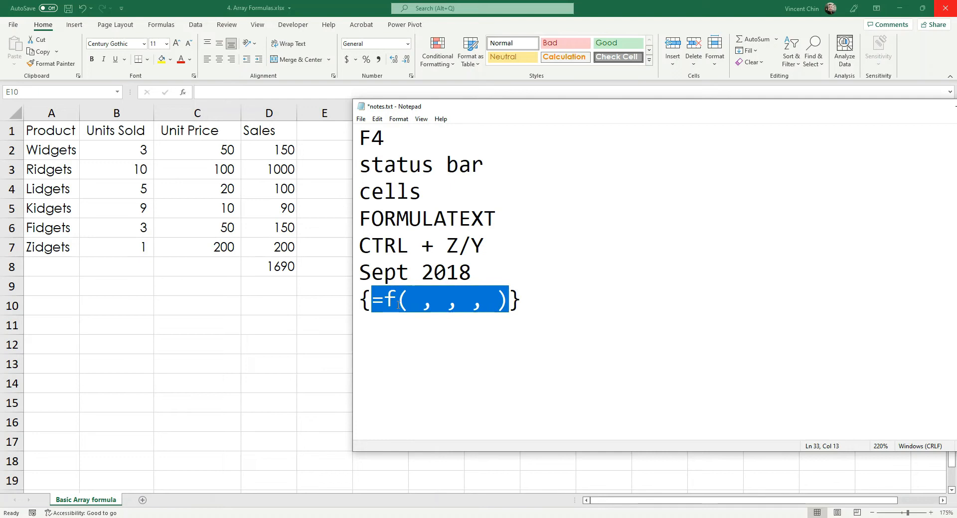
{"action": "left_click_drag", "start_coordinate": [372, 302], "coordinate": [361, 302]}
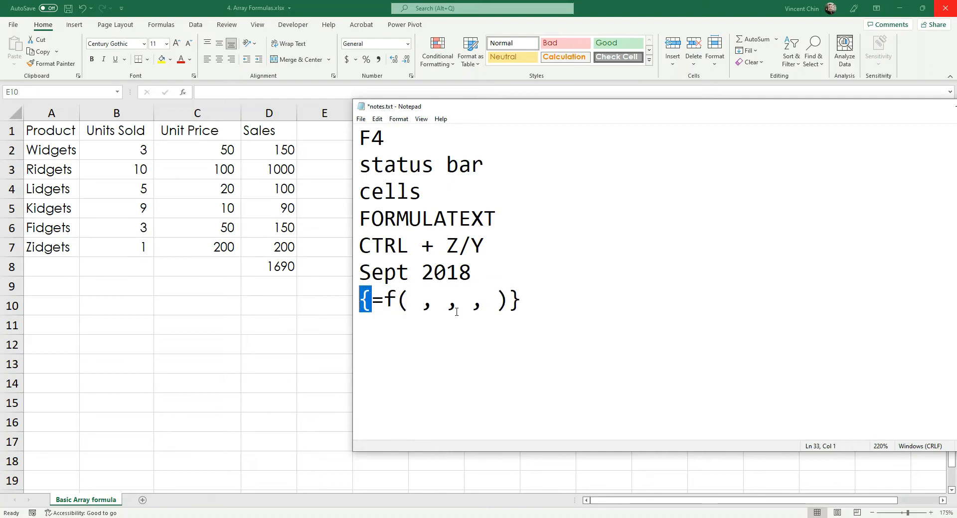
{"action": "left_click_drag", "start_coordinate": [508, 302], "coordinate": [529, 309]}
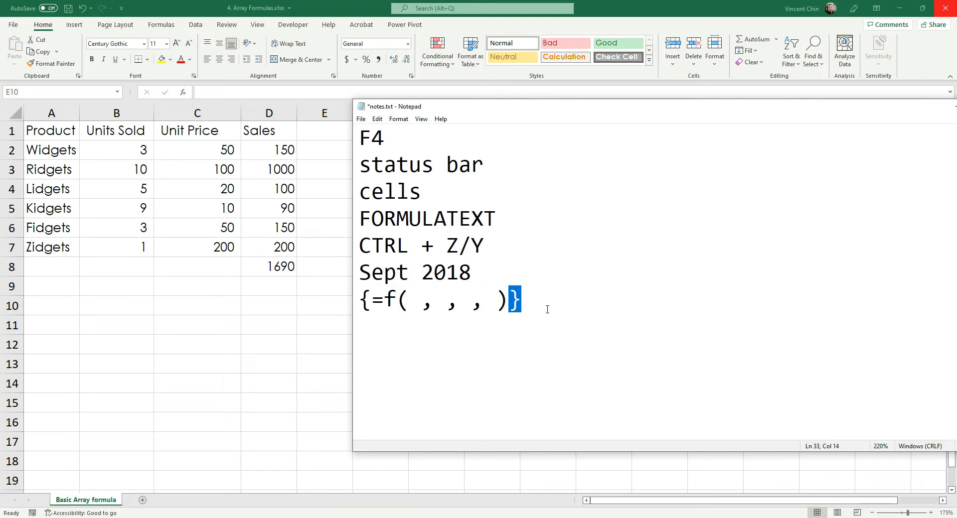
{"action": "left_click", "coordinate": [449, 324]}
{"action": "key", "text": "ctrl+s"}
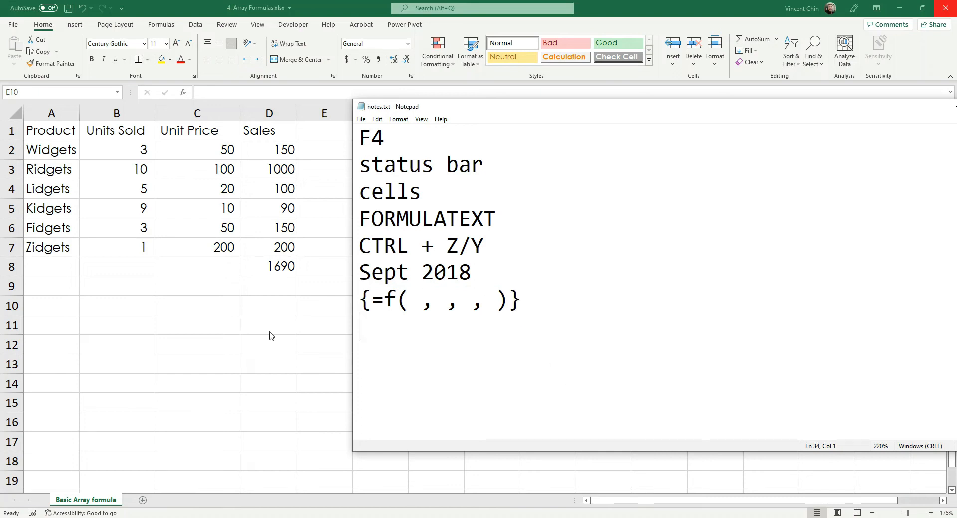
- Return to the Excel workbook and examine the SUM formula in D8 and the product formulas in the Sales column
{"action": "left_click", "coordinate": [297, 300]}
{"action": "scroll", "coordinate": [273, 289], "scroll_direction": "down", "scroll_amount": 2}
{"action": "scroll", "coordinate": [297, 202], "scroll_direction": "up", "scroll_amount": 2}
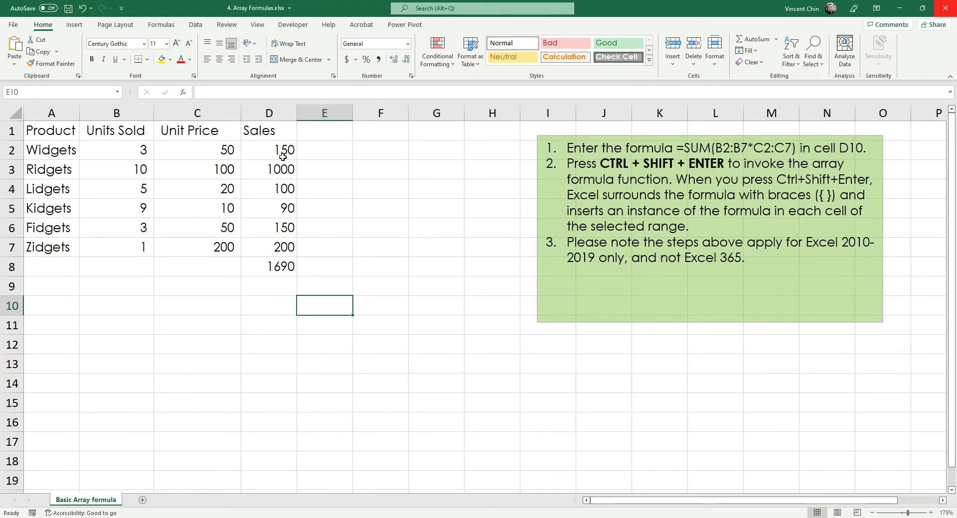
{"action": "left_click", "coordinate": [273, 269]}
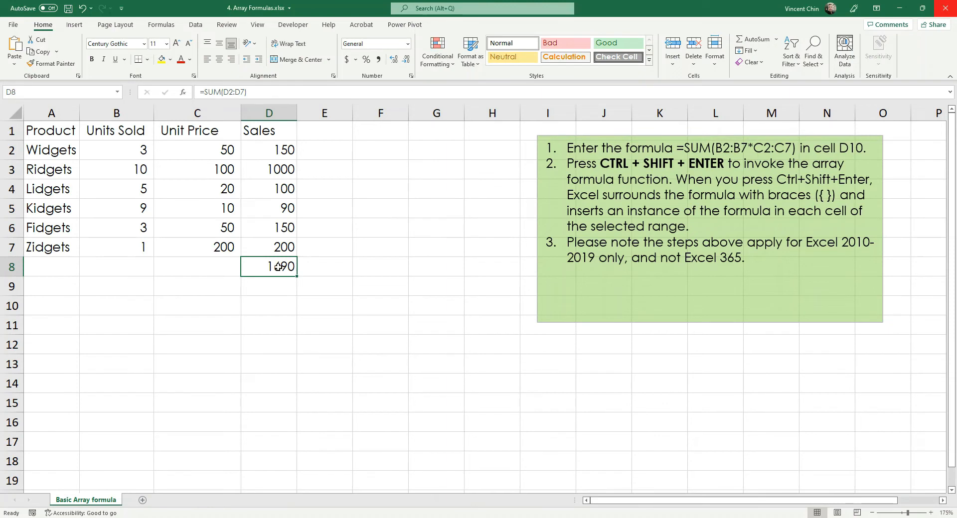
{"action": "left_click", "coordinate": [275, 152]}
{"action": "left_click", "coordinate": [276, 163]}
{"action": "left_click", "coordinate": [271, 190]}
{"action": "left_click", "coordinate": [272, 209]}
{"action": "left_click", "coordinate": [273, 228]}
{"action": "left_click", "coordinate": [277, 248]}
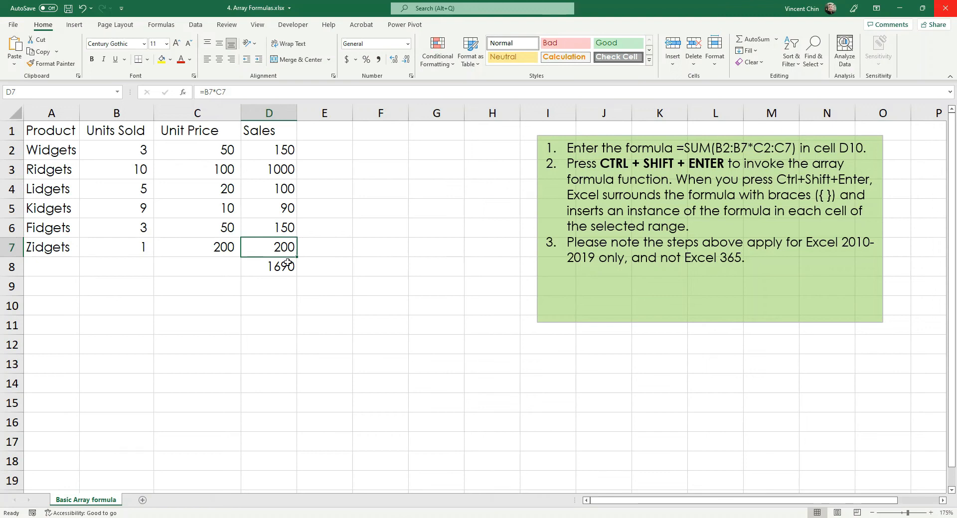
{"action": "left_click", "coordinate": [281, 290]}
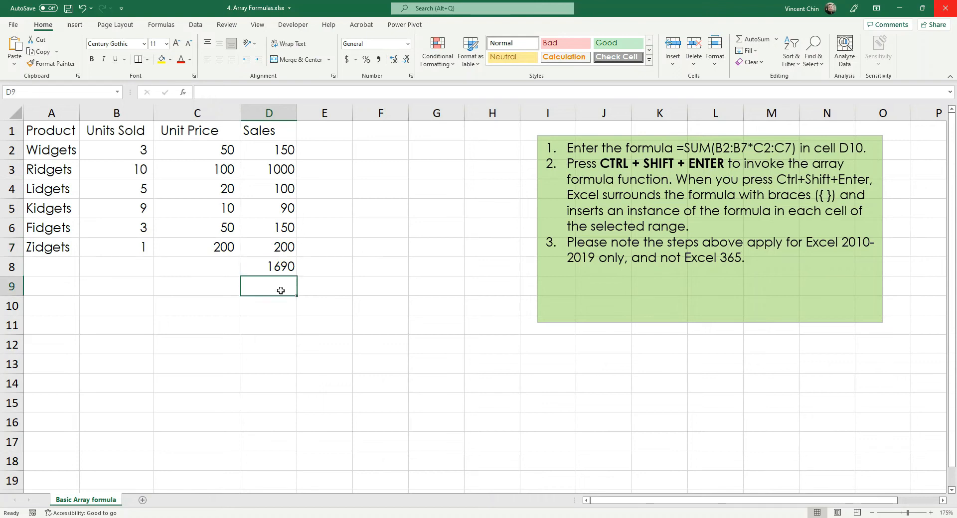
{"action": "left_click", "coordinate": [255, 146]}
{"action": "left_click", "coordinate": [269, 171]}
{"action": "left_click", "coordinate": [283, 207]}
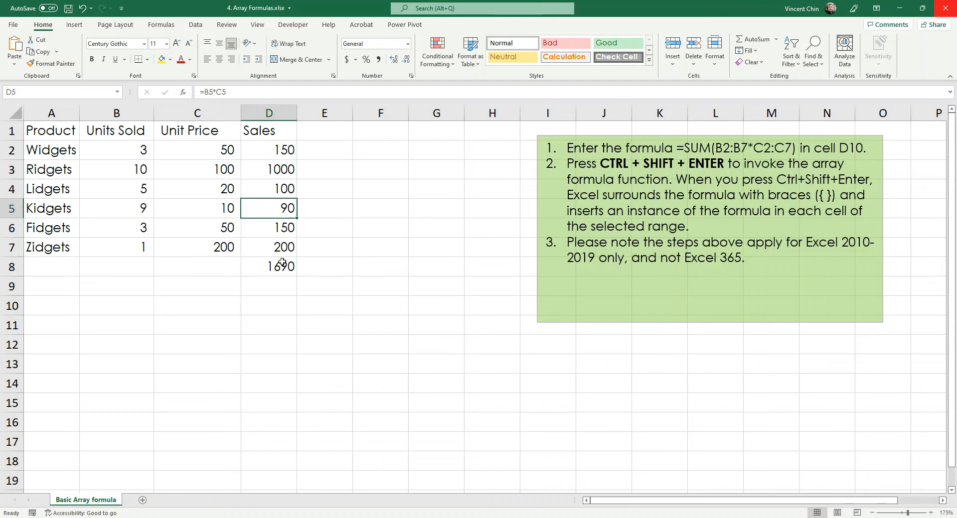
- Calculate the total sales in cell D9 with the single formula =SUM(B2:B7*C2:C7)
{"action": "left_click", "coordinate": [266, 291]}
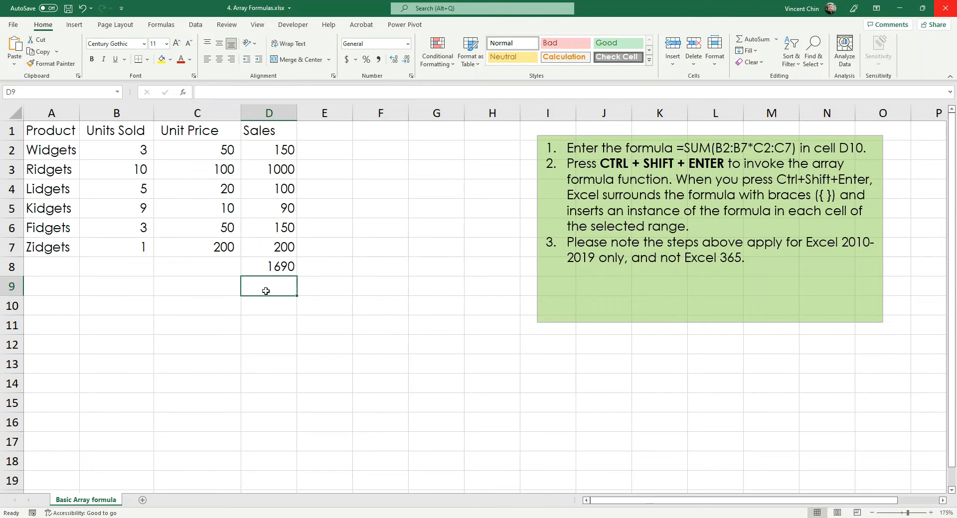
{"action": "type", "text": "="}
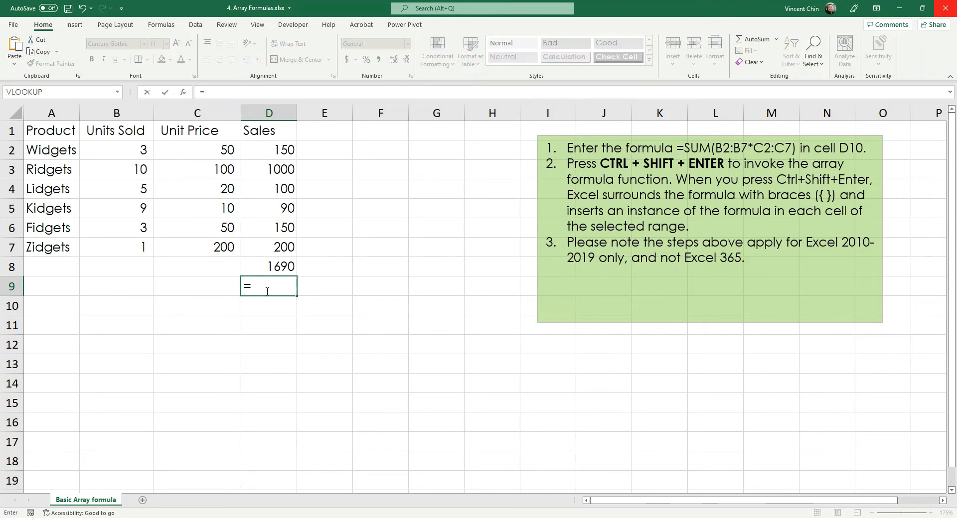
{"action": "type", "text": "sum"}
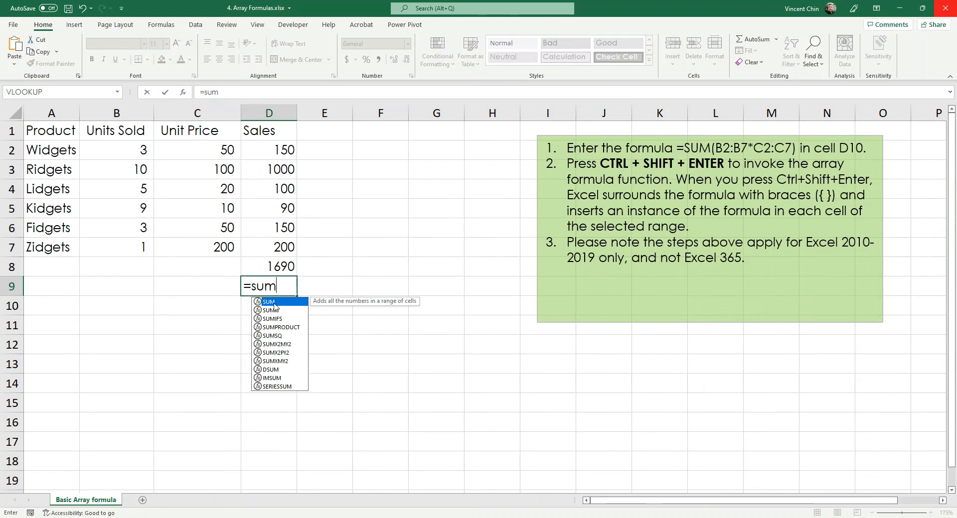
{"action": "key", "text": "Tab"}
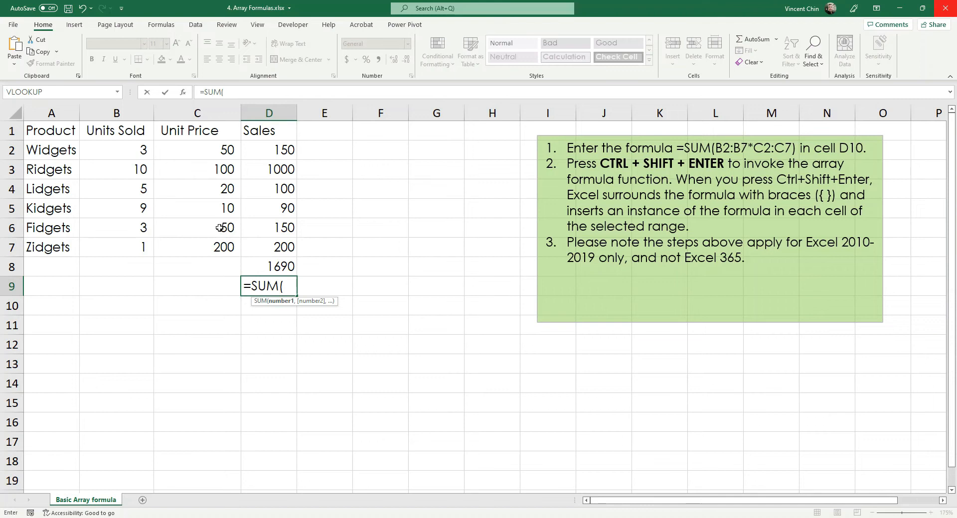
{"action": "left_click_drag", "start_coordinate": [135, 152], "coordinate": [142, 245]}
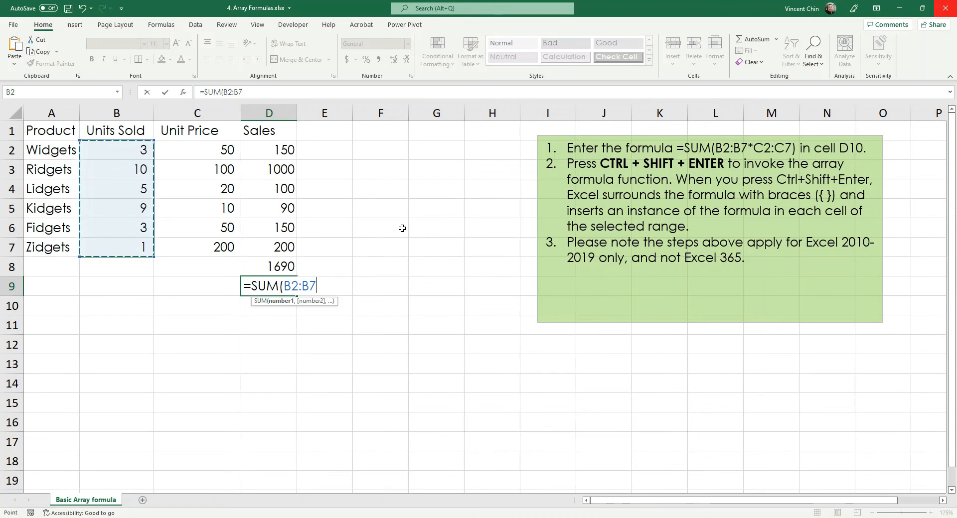
{"action": "type", "text": "*"}
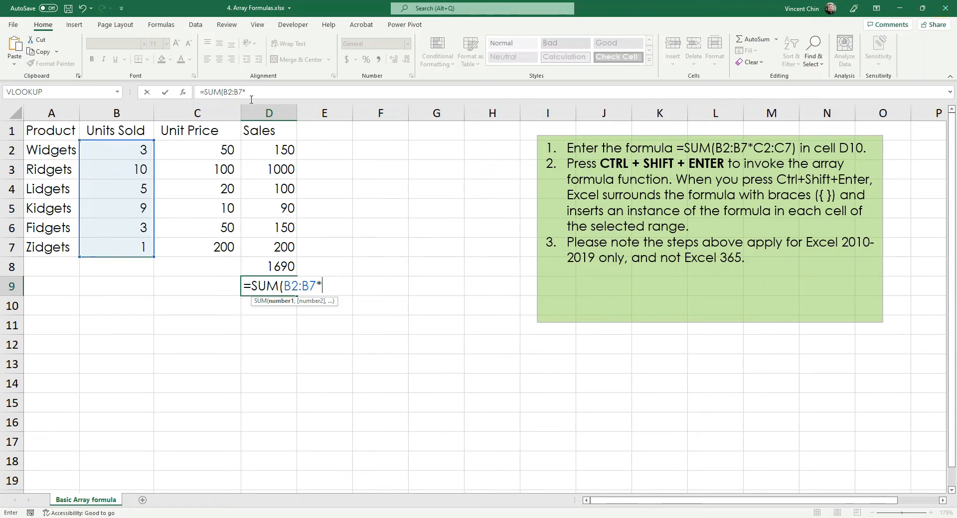
{"action": "left_click_drag", "start_coordinate": [214, 152], "coordinate": [219, 248]}
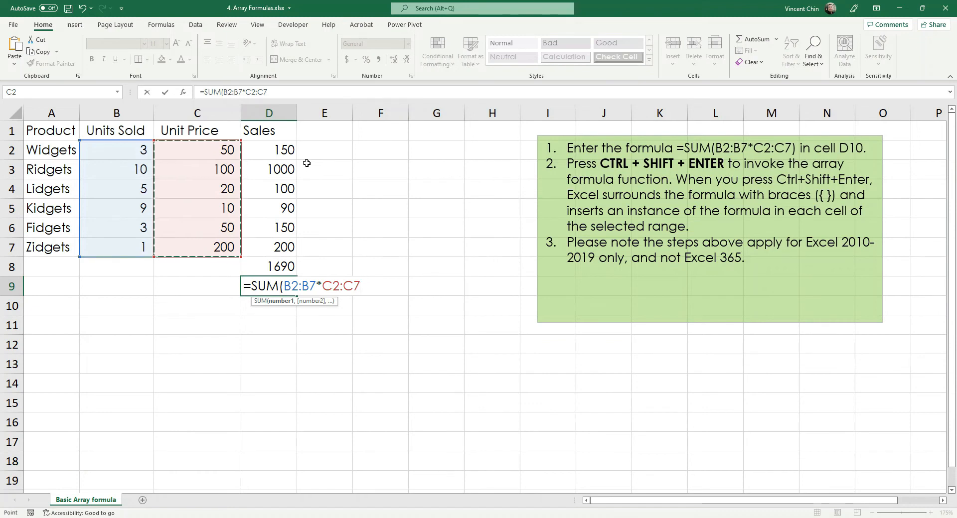
{"action": "key", "text": "Return"}
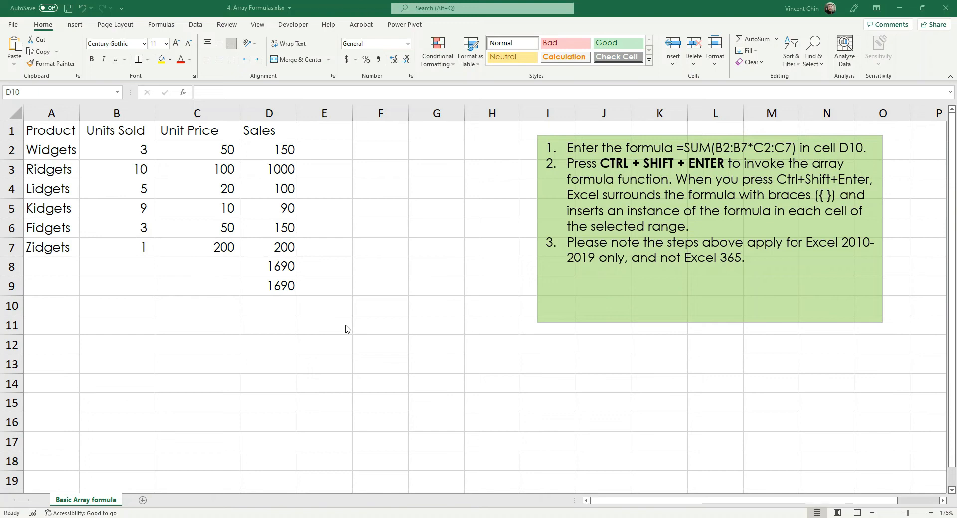
- Examine the formula in D9, highlighting the "Sept 2018" note in Notepad before re-entering the same formula in Excel
{"action": "left_click", "coordinate": [285, 286]}
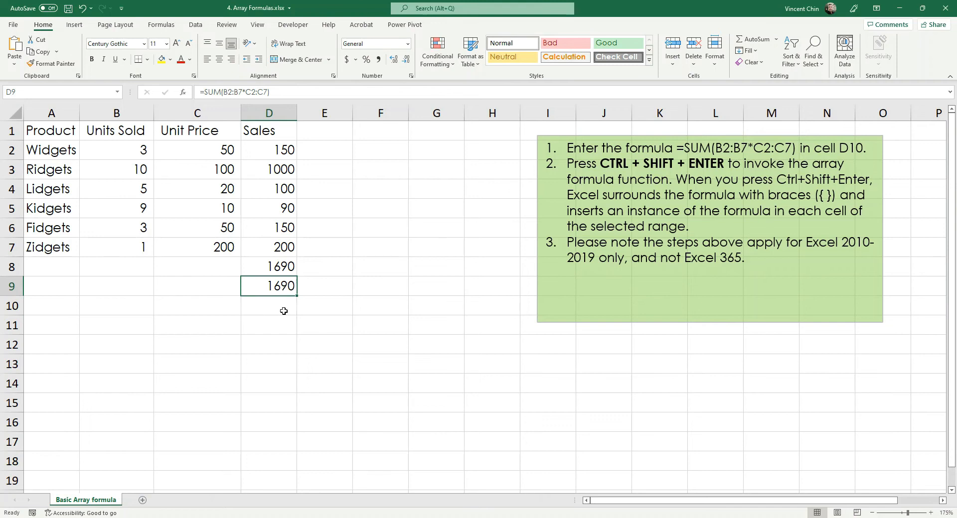
{"action": "key", "text": "alt+Tab"}
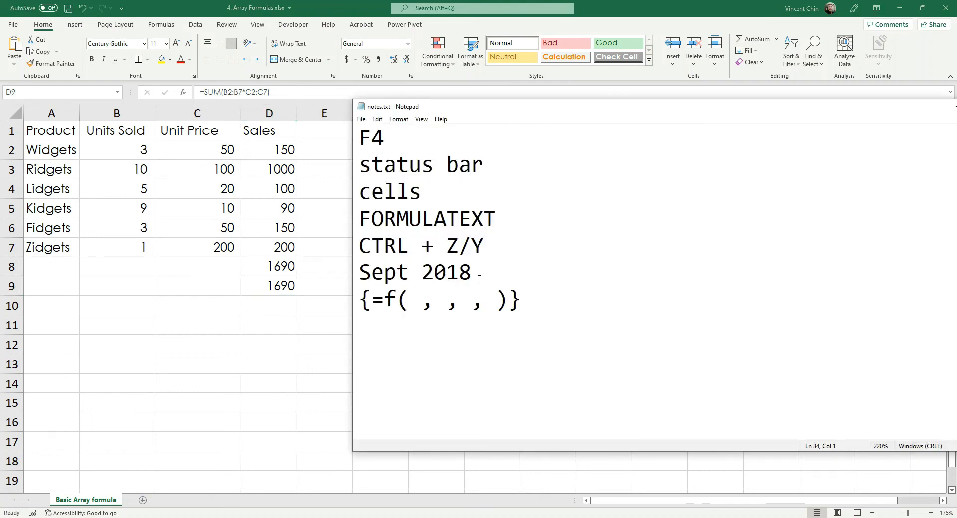
{"action": "left_click_drag", "start_coordinate": [479, 273], "coordinate": [358, 272]}
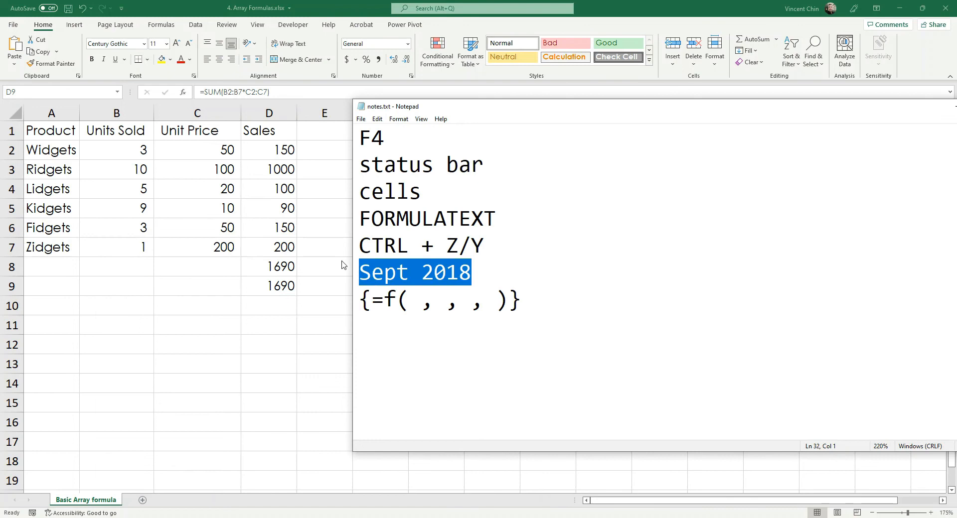
{"action": "key", "text": "alt+Tab"}
{"action": "key", "text": "F2"}
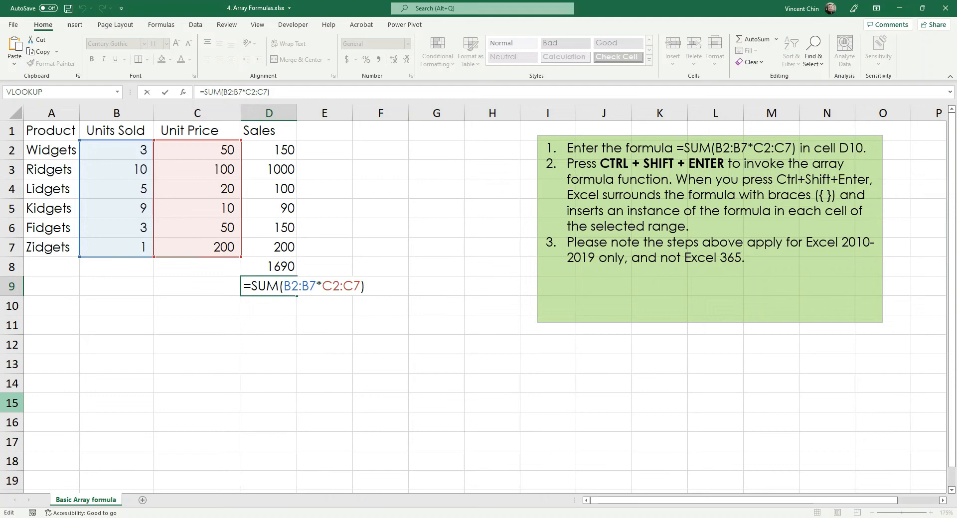
{"action": "key", "text": "ctrl+Return"}
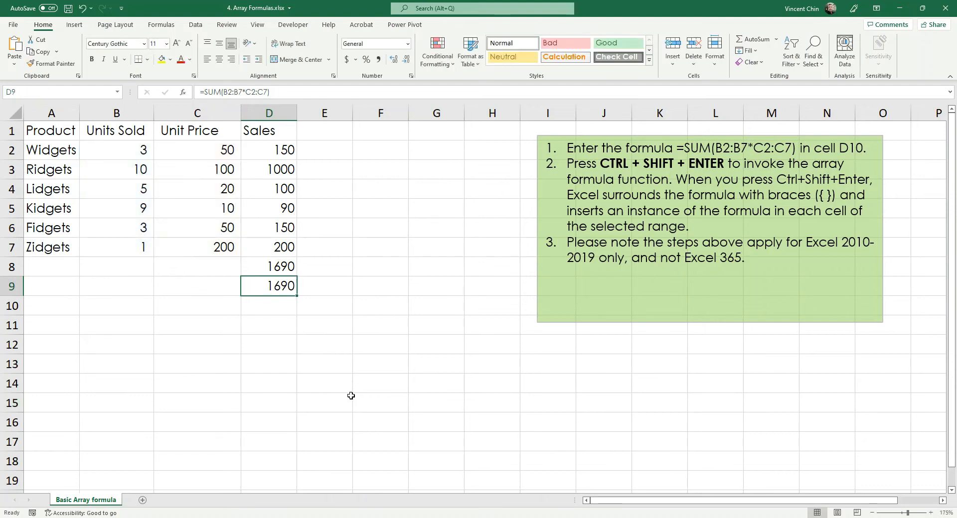
- With D9's formula open for editing, add the line "CTRL + SHIFT + ENTER" below "{=f( , , , )}" in Notepad, and return to Excel
{"action": "key", "text": "F2"}
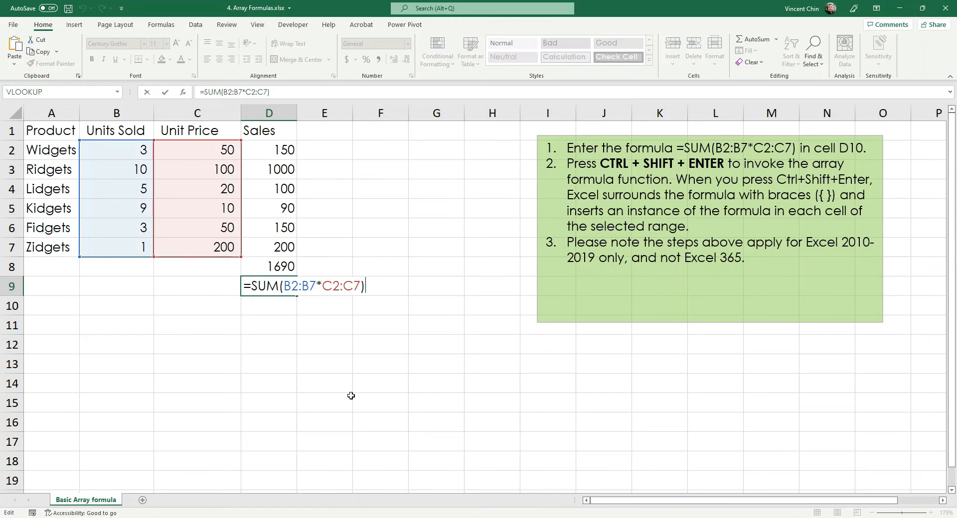
{"action": "key", "text": "alt+Tab"}
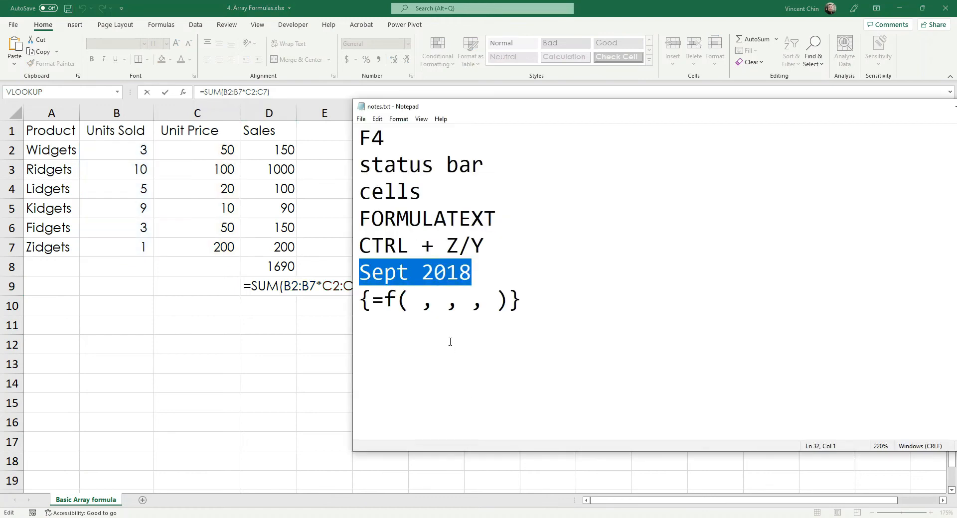
{"action": "left_click", "coordinate": [449, 339]}
{"action": "type", "text": "CTRL + SHIFT + ENTER"}
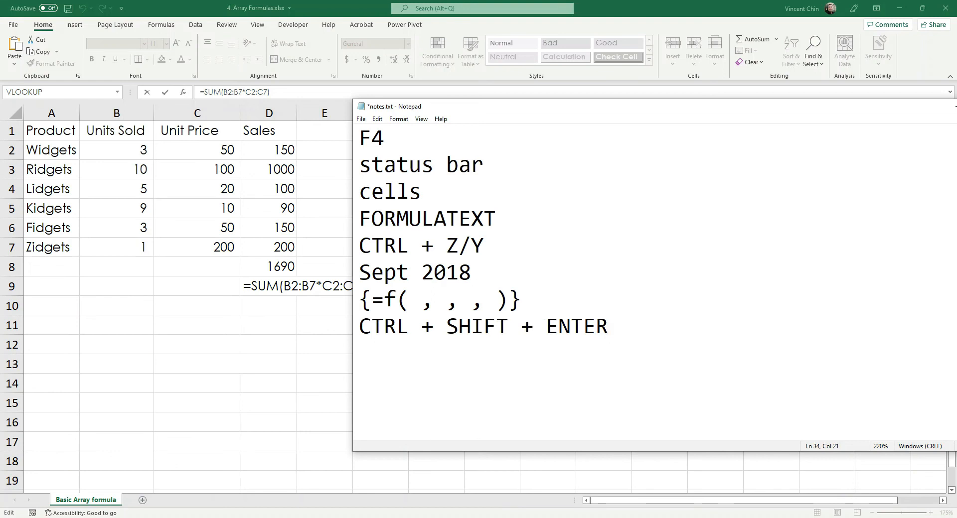
{"action": "key", "text": "Return"}
{"action": "key", "text": "alt+Tab"}
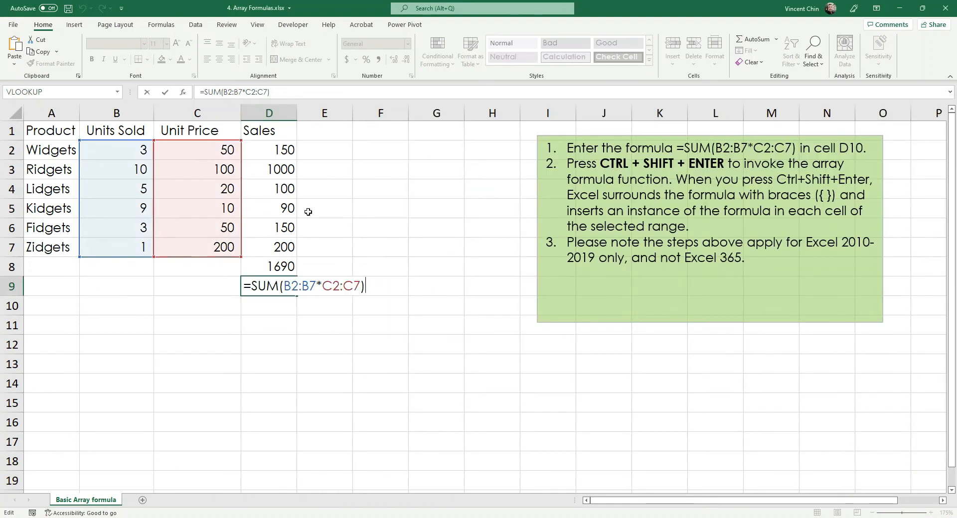
- Commit the formula =SUM(B2:B7*C2:C7) in D9 as an array formula and examine the braces enclosing it
{"action": "left_click", "coordinate": [257, 286]}
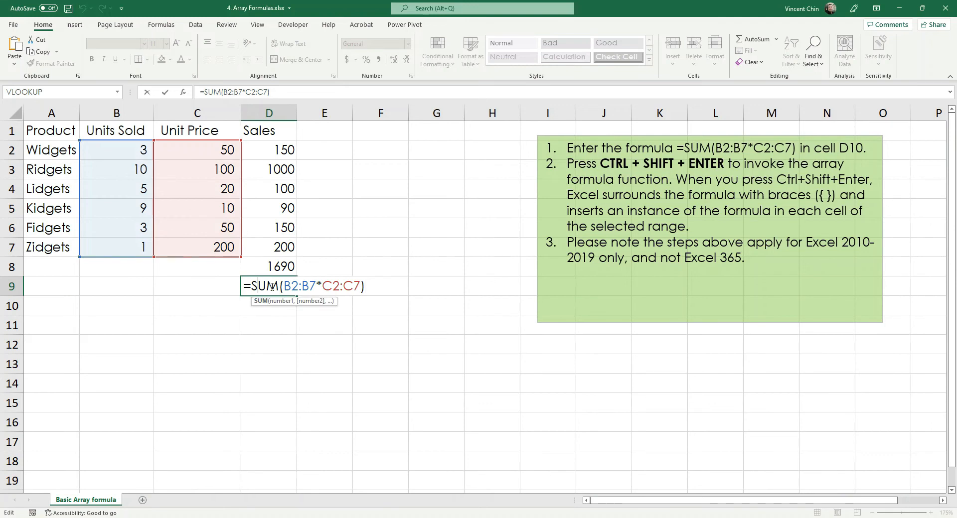
{"action": "key", "text": "ctrl+shift+Return"}
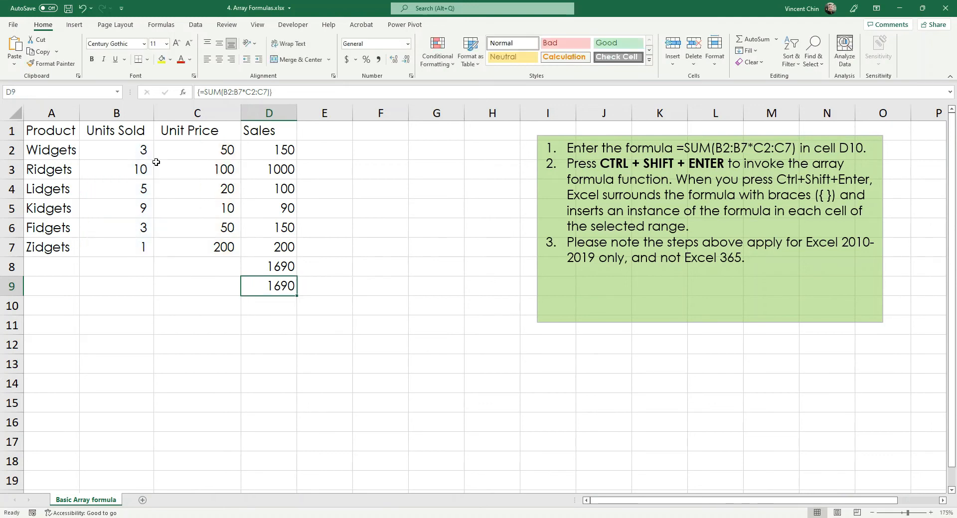
{"action": "mouse_move", "coordinate": [276, 86]}
{"action": "left_mouse_down"}
{"action": "mouse_move", "coordinate": [185, 80]}
{"action": "mouse_move", "coordinate": [204, 111]}
{"action": "mouse_move", "coordinate": [276, 87]}
{"action": "left_mouse_up"}
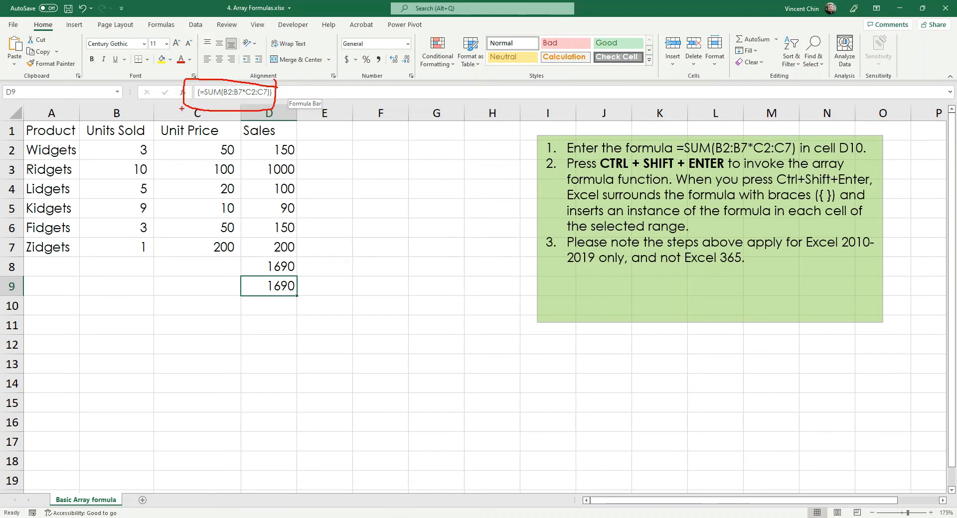
{"action": "key", "text": "Escape"}
{"action": "key", "text": "ctrl+1"}
{"action": "left_click", "coordinate": [268, 91]}
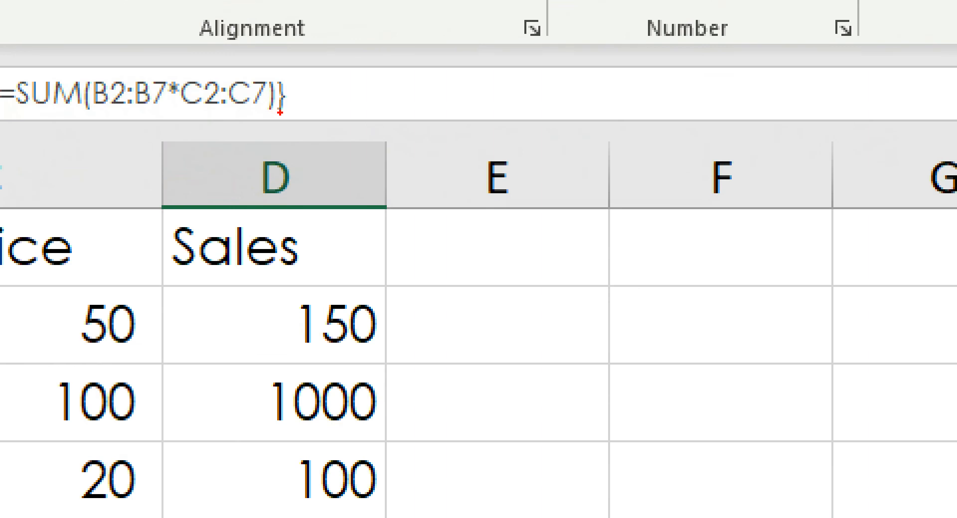
{"action": "scroll", "coordinate": [225, 93], "scroll_direction": "up", "scroll_amount": 1}
{"action": "left_click_drag", "start_coordinate": [46, 116], "coordinate": [62, 113]}
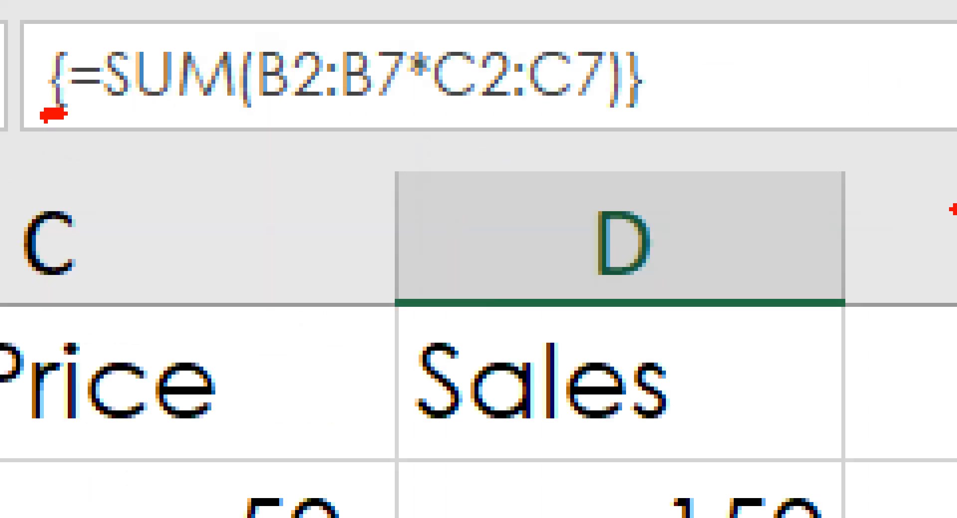
{"action": "left_click_drag", "start_coordinate": [631, 101], "coordinate": [636, 113]}
{"action": "key", "text": "Escape"}
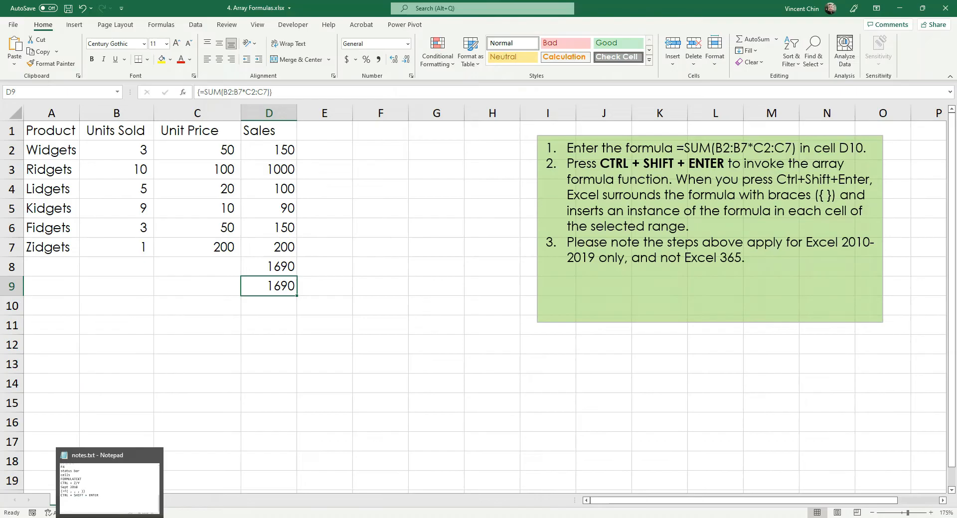
- Switch to Notepad and examine the braces in "{=f( , , , )}", the "CTRL + SHIFT + ENTER" line and the "Sept 2018" note
{"action": "left_click", "coordinate": [107, 507]}
{"action": "left_click_drag", "start_coordinate": [373, 300], "coordinate": [334, 298]}
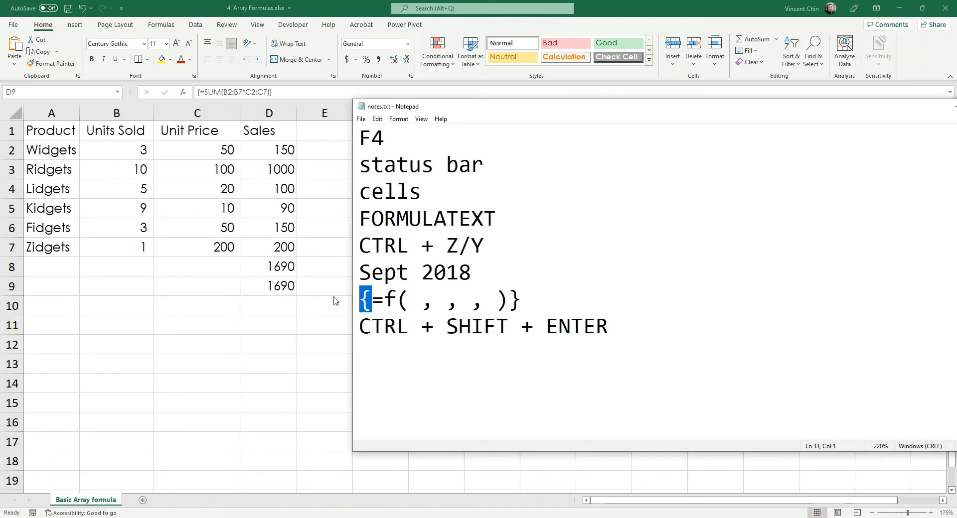
{"action": "left_click_drag", "start_coordinate": [507, 300], "coordinate": [521, 303]}
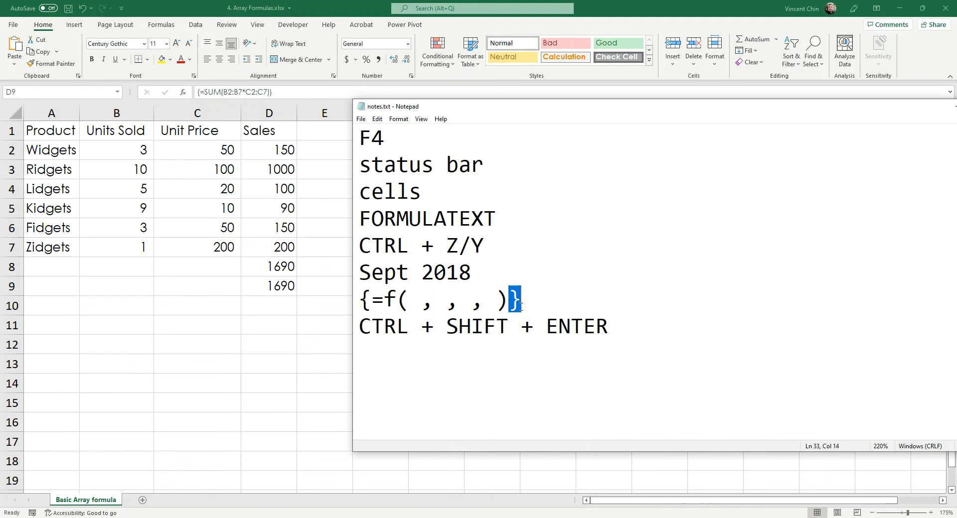
{"action": "left_click_drag", "start_coordinate": [609, 327], "coordinate": [348, 330]}
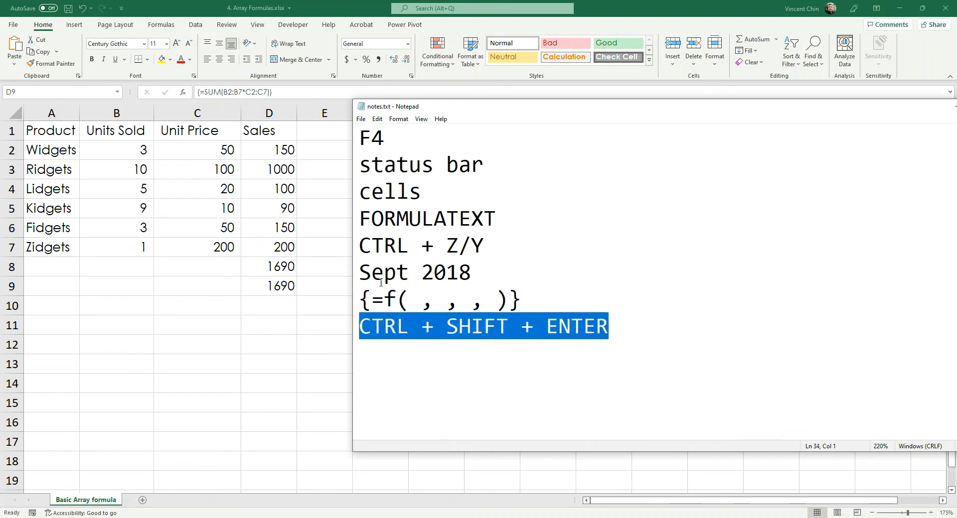
{"action": "left_click_drag", "start_coordinate": [356, 282], "coordinate": [531, 322]}
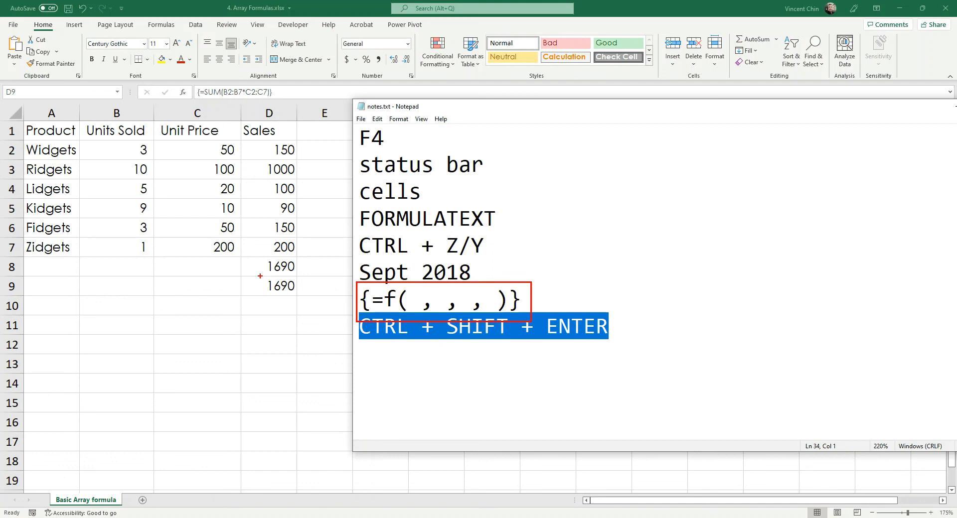
{"action": "mouse_move", "coordinate": [355, 261]}
{"action": "left_mouse_down"}
{"action": "mouse_move", "coordinate": [449, 258]}
{"action": "mouse_move", "coordinate": [483, 269]}
{"action": "mouse_move", "coordinate": [371, 273]}
{"action": "left_mouse_up"}
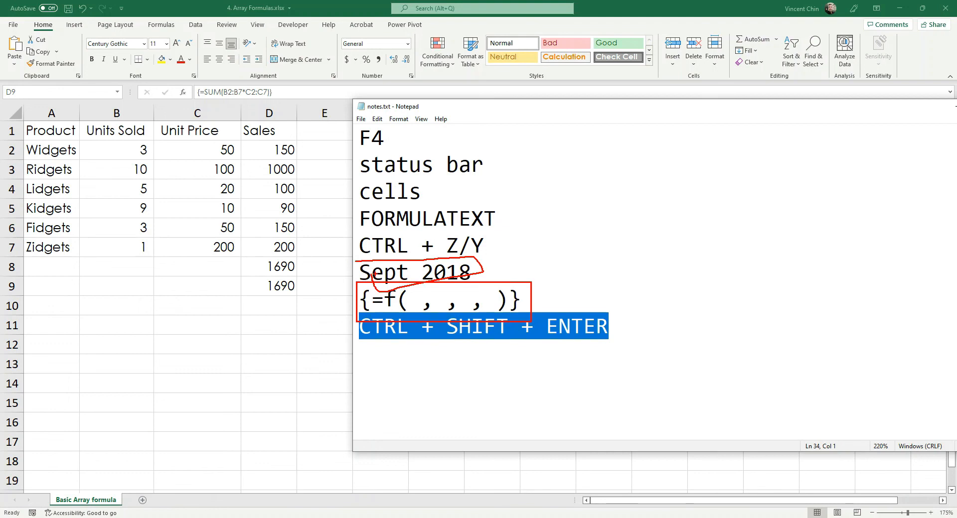
{"action": "key", "text": "Escape"}
- Return to Excel and examine the row-by-row product formulas in the Sales column, starting with D2, and the total formula in D8
{"action": "key", "text": "alt+Tab"}
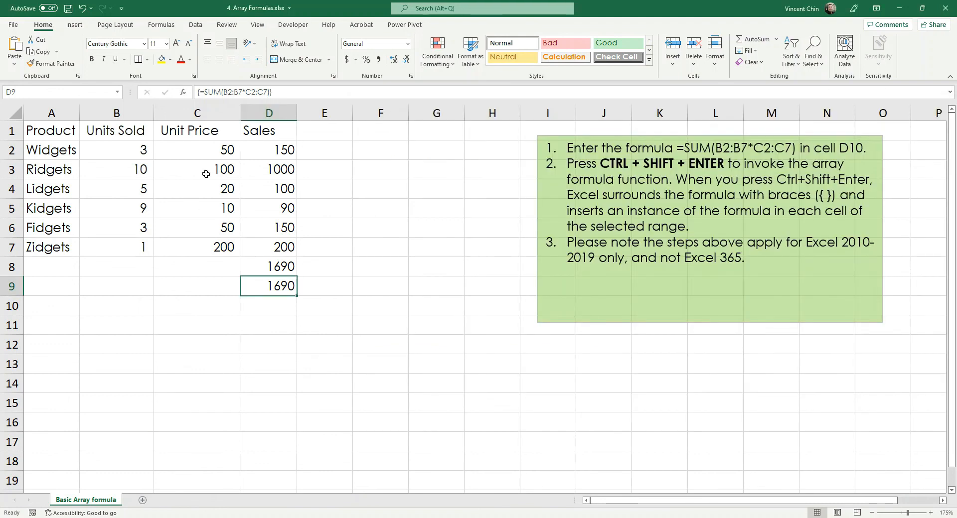
{"action": "left_click", "coordinate": [145, 152]}
{"action": "left_click", "coordinate": [199, 150]}
{"action": "left_click", "coordinate": [282, 150]}
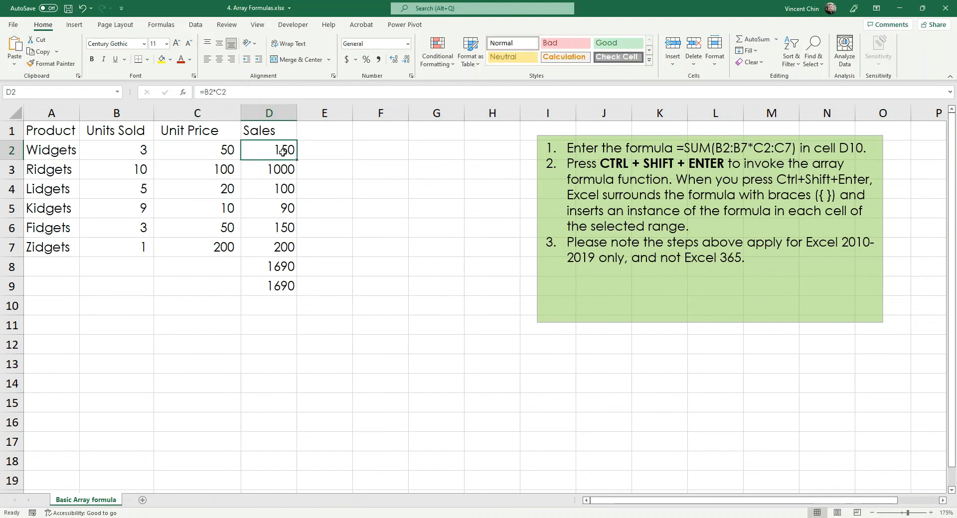
{"action": "key", "text": "F2"}
{"action": "left_click", "coordinate": [284, 170]}
{"action": "left_click", "coordinate": [287, 195]}
{"action": "left_click", "coordinate": [290, 217]}
{"action": "left_click", "coordinate": [297, 264]}
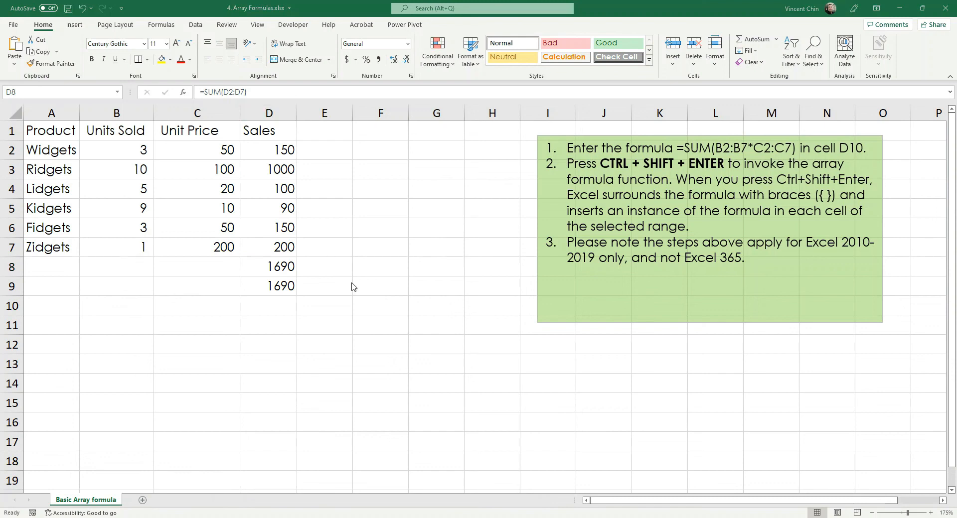
- Compare the ranges B2:B7 and C2:C7 with the individual Sales formulas and D8, and open D9's array formula to inspect its references
{"action": "left_click_drag", "start_coordinate": [125, 149], "coordinate": [125, 245]}
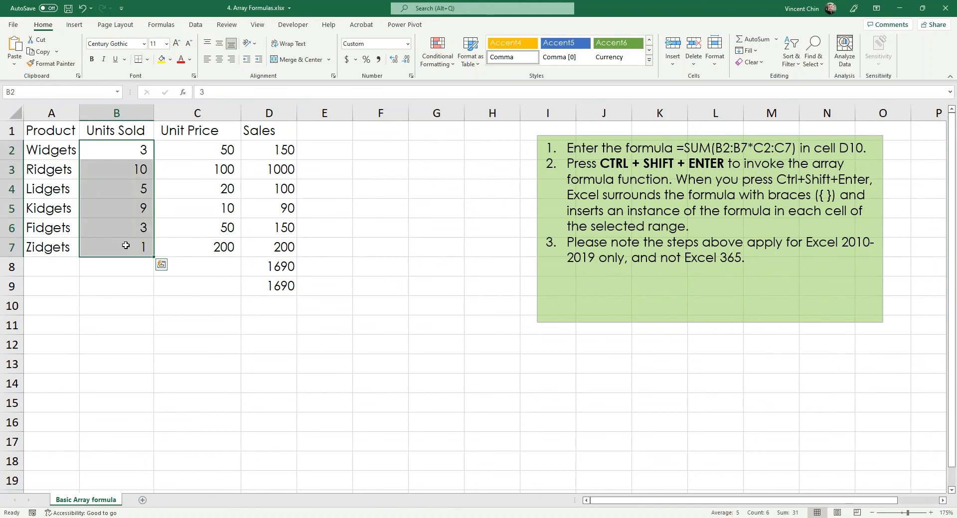
{"action": "left_click_drag", "start_coordinate": [196, 151], "coordinate": [200, 246]}
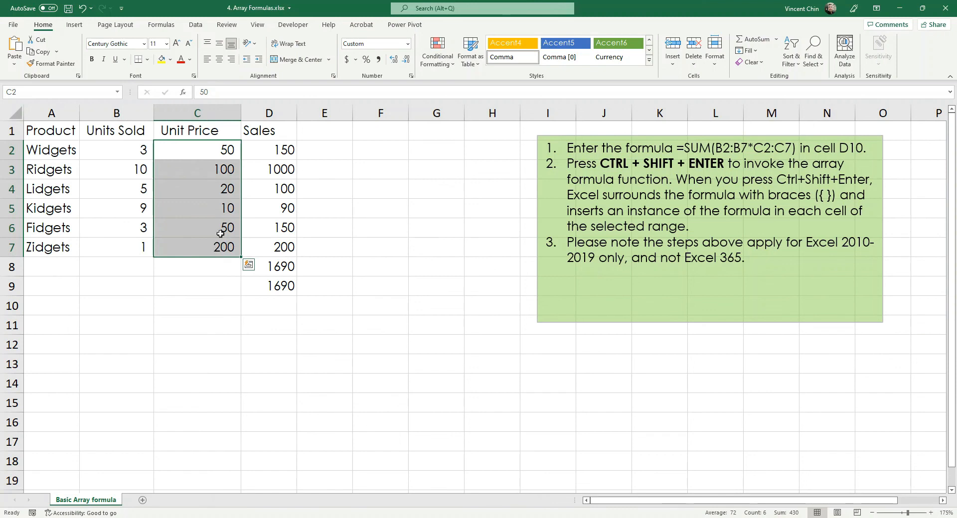
{"action": "left_click", "coordinate": [280, 151]}
{"action": "left_click", "coordinate": [283, 170]}
{"action": "left_click", "coordinate": [280, 189]}
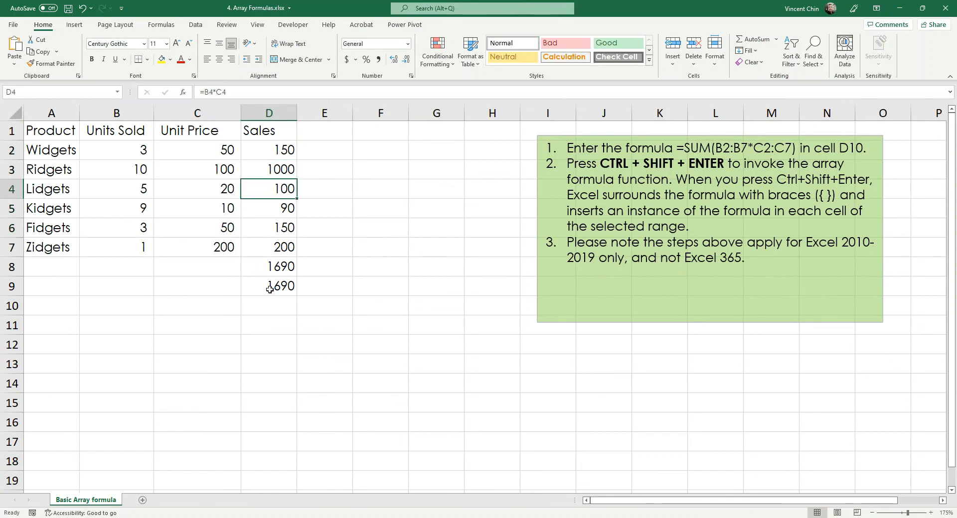
{"action": "left_click_drag", "start_coordinate": [103, 143], "coordinate": [126, 239]}
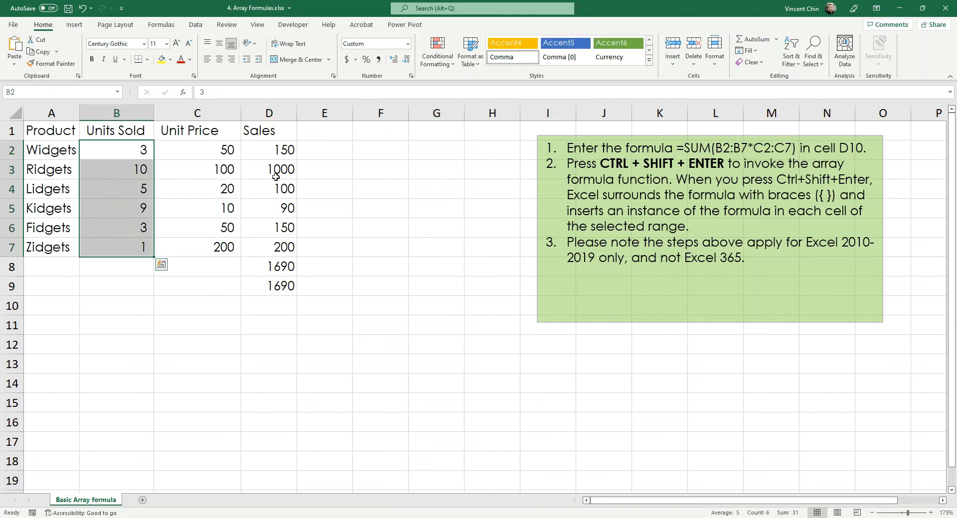
{"action": "left_click_drag", "start_coordinate": [217, 145], "coordinate": [214, 247]}
{"action": "left_click", "coordinate": [254, 272]}
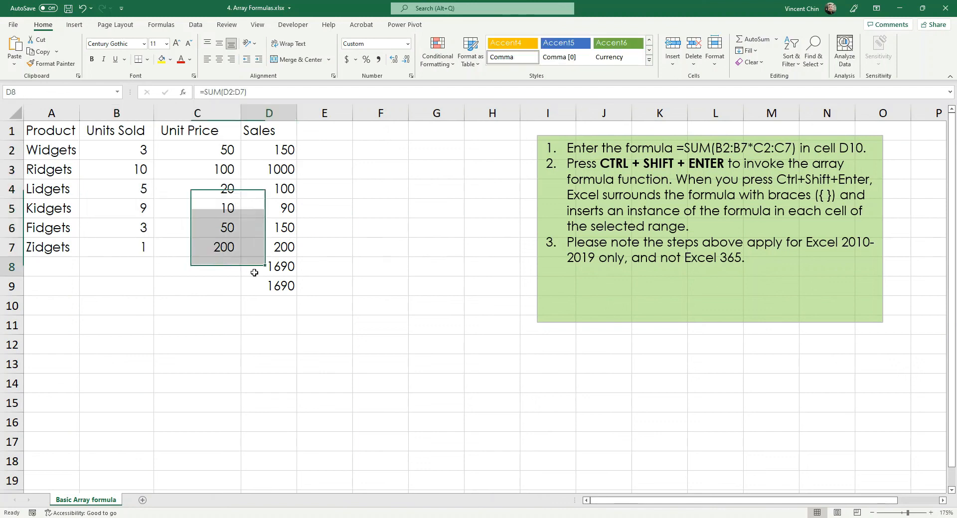
{"action": "double_click", "coordinate": [254, 285]}
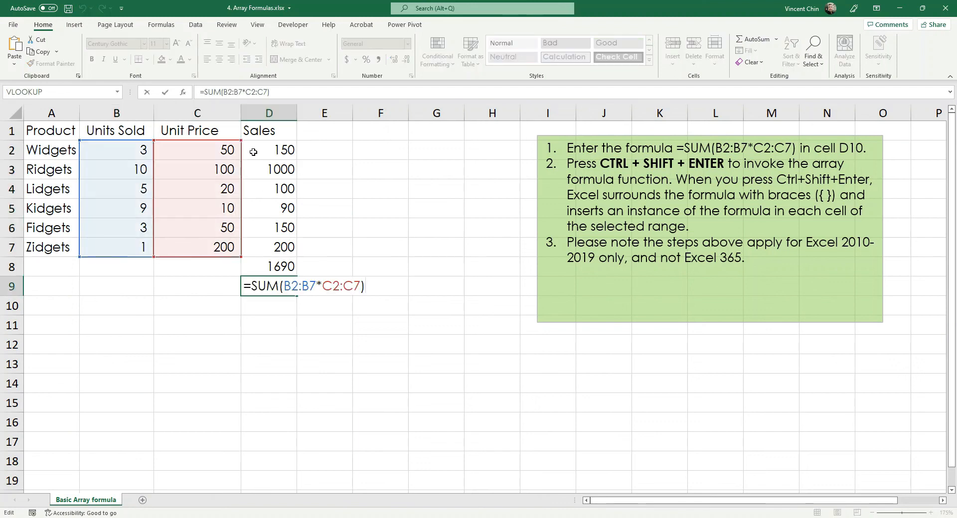